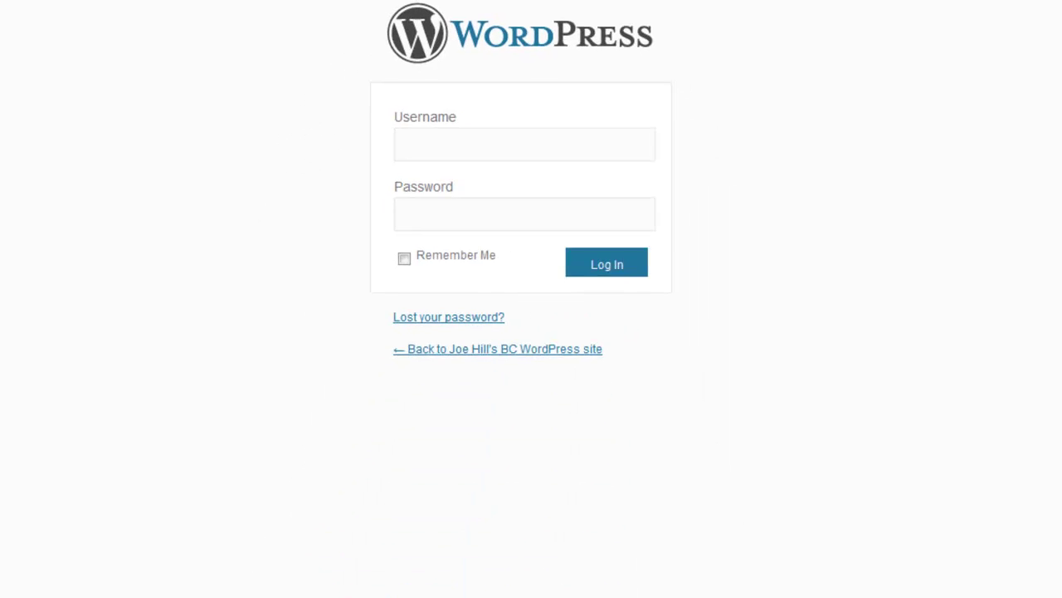
Step: Log in to the WordPress admin with the account's username and password
{"action": "mouse_move", "coordinate": [173, 580]}
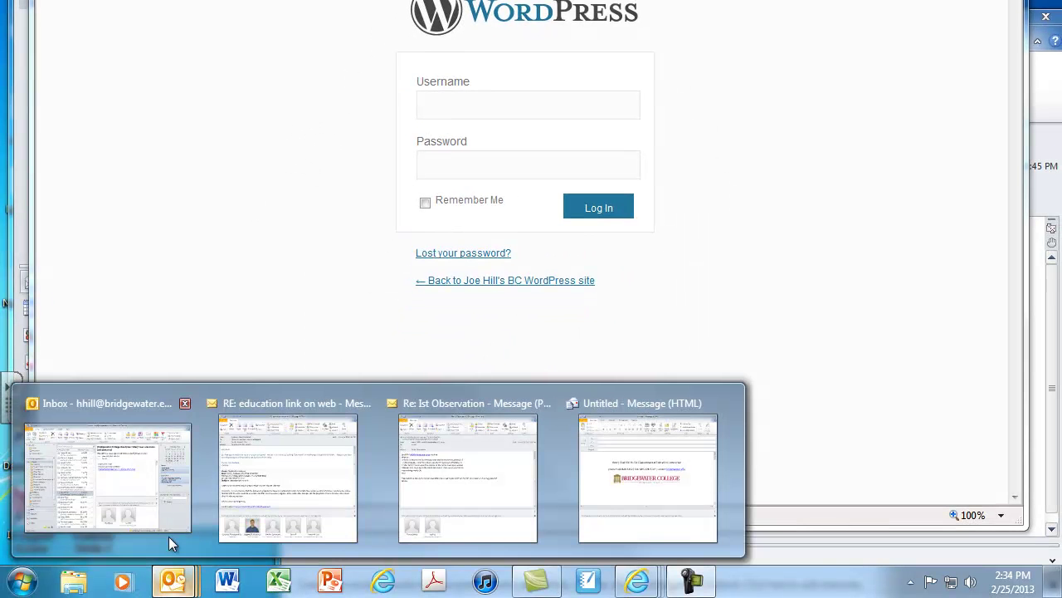
{"action": "left_click", "coordinate": [124, 486]}
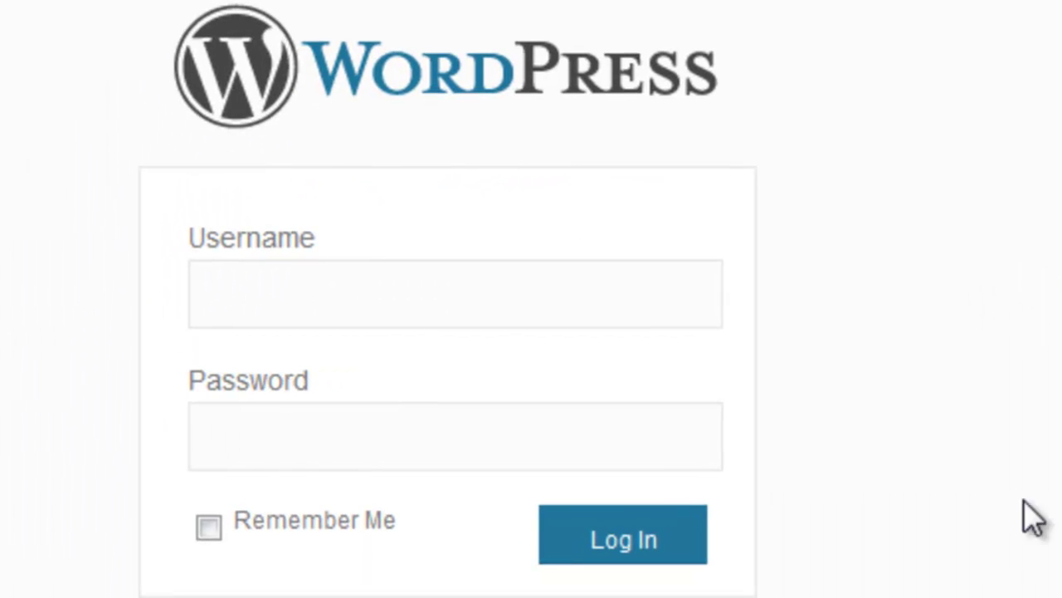
{"action": "left_click", "coordinate": [251, 315]}
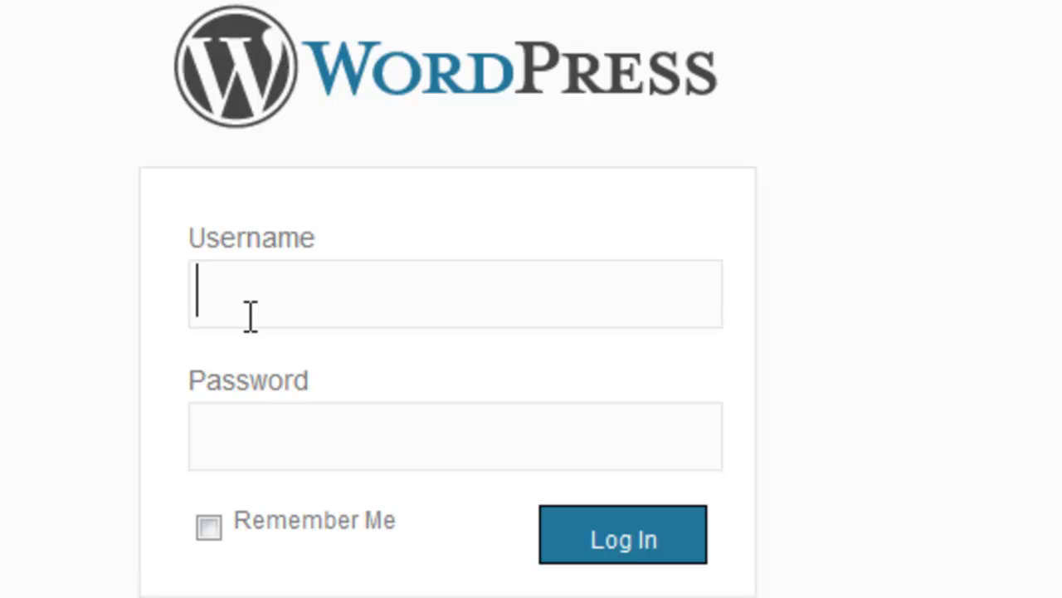
{"action": "type", "text": "hhill"}
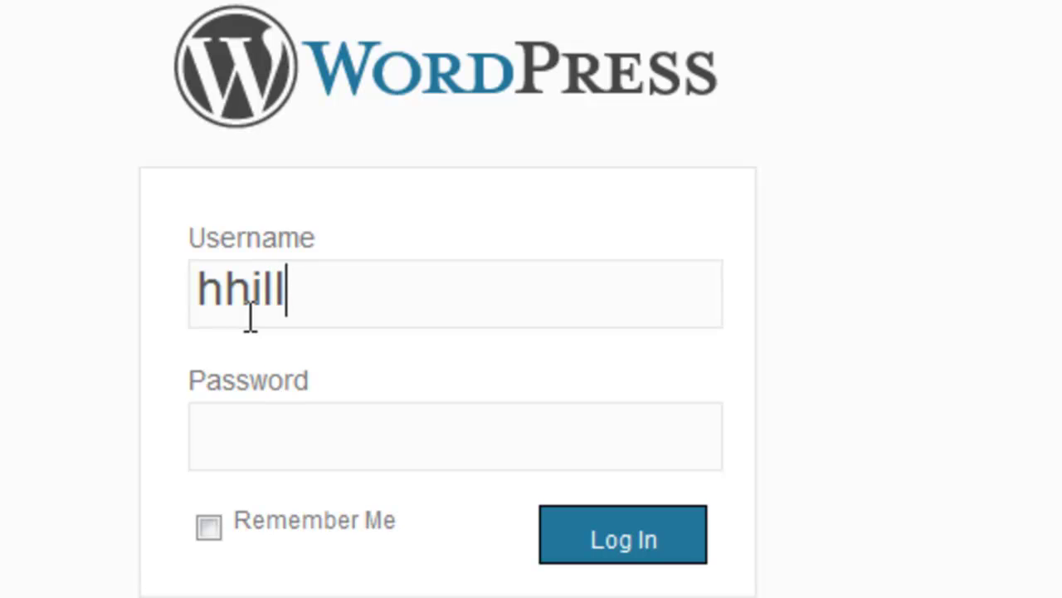
{"action": "left_click", "coordinate": [247, 438]}
{"action": "type", "text": "passwor"}
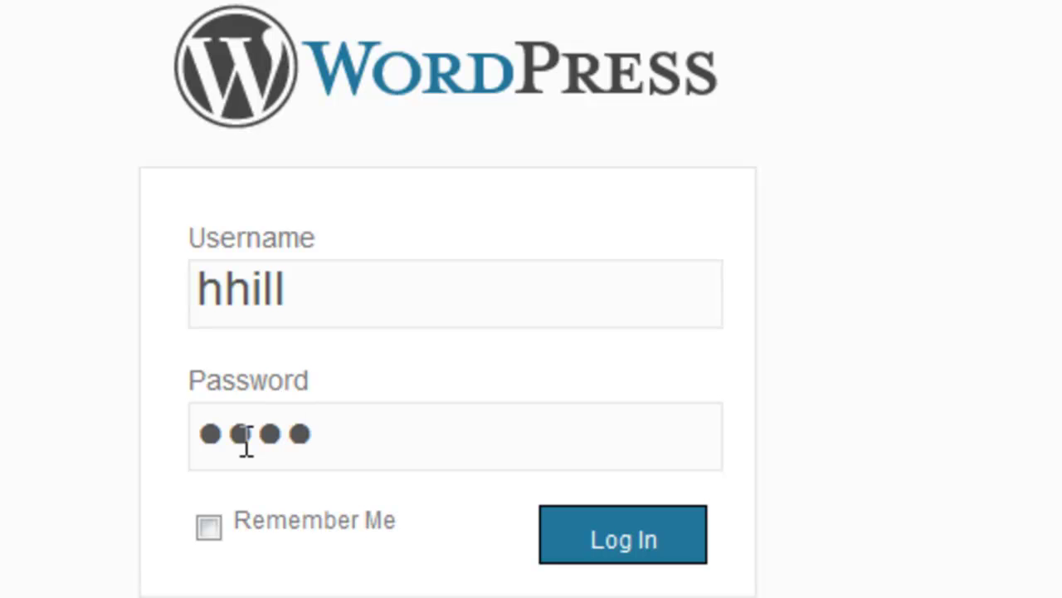
{"action": "type", "text": "d"}
{"action": "left_click", "coordinate": [640, 536]}
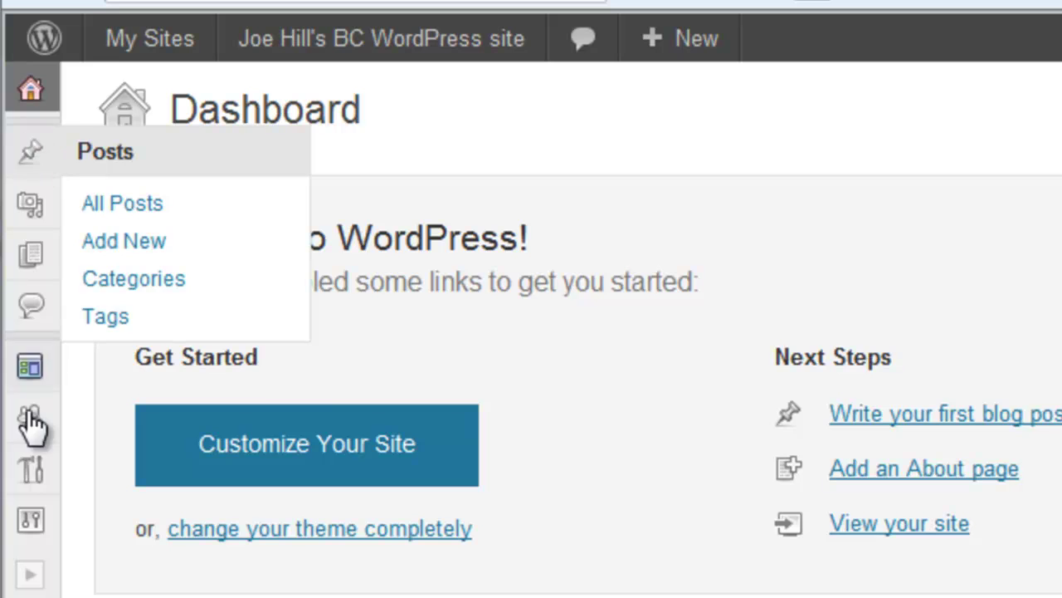
Step: Expand the collapsed admin sidebar so every menu section shows its full label
{"action": "left_click", "coordinate": [27, 576]}
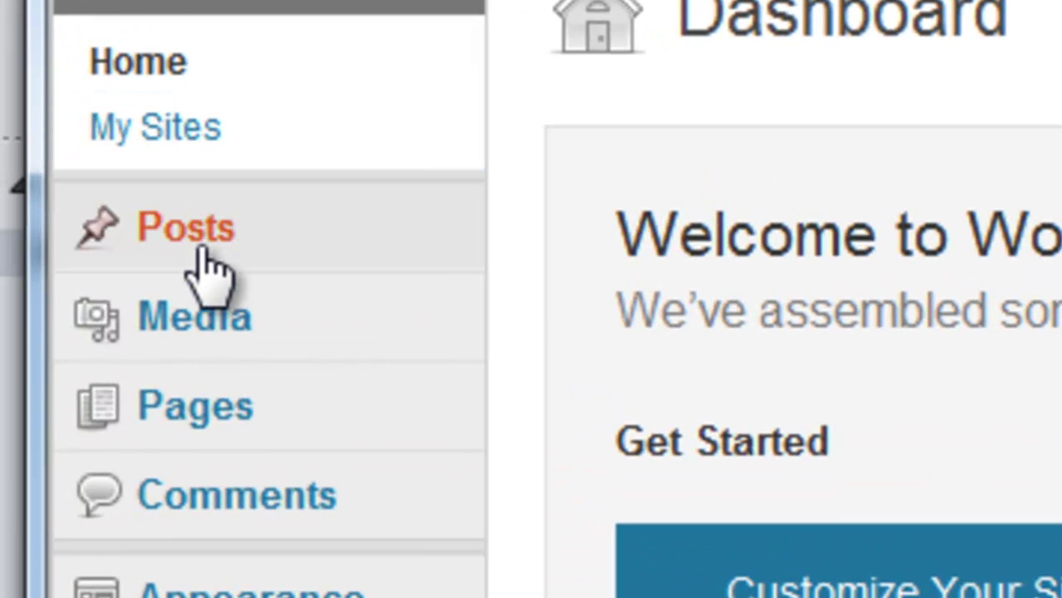
{"action": "mouse_move", "coordinate": [87, 243]}
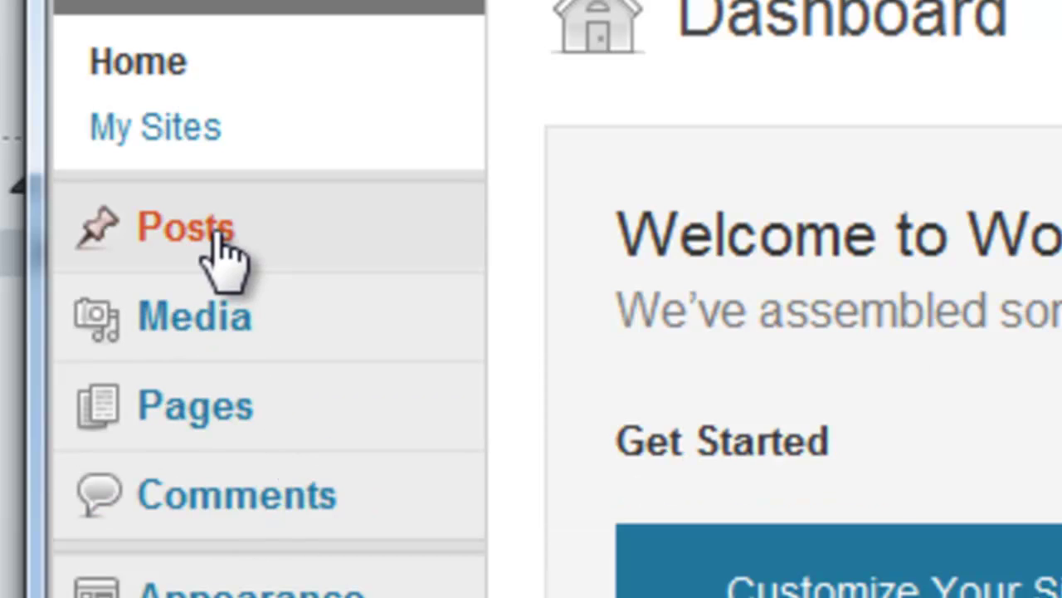
{"action": "mouse_move", "coordinate": [214, 232]}
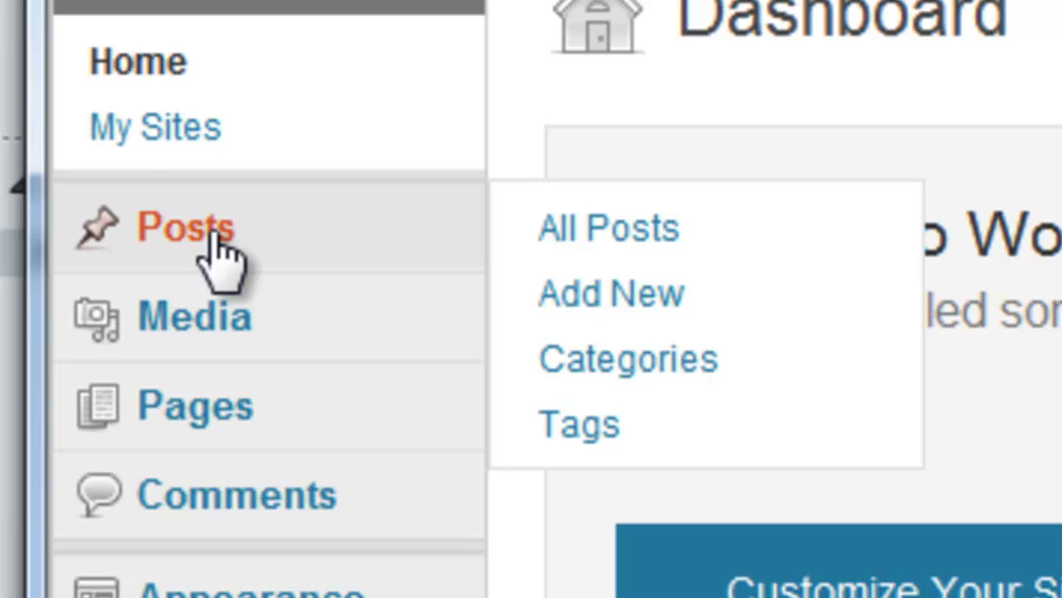
{"action": "mouse_move", "coordinate": [189, 325]}
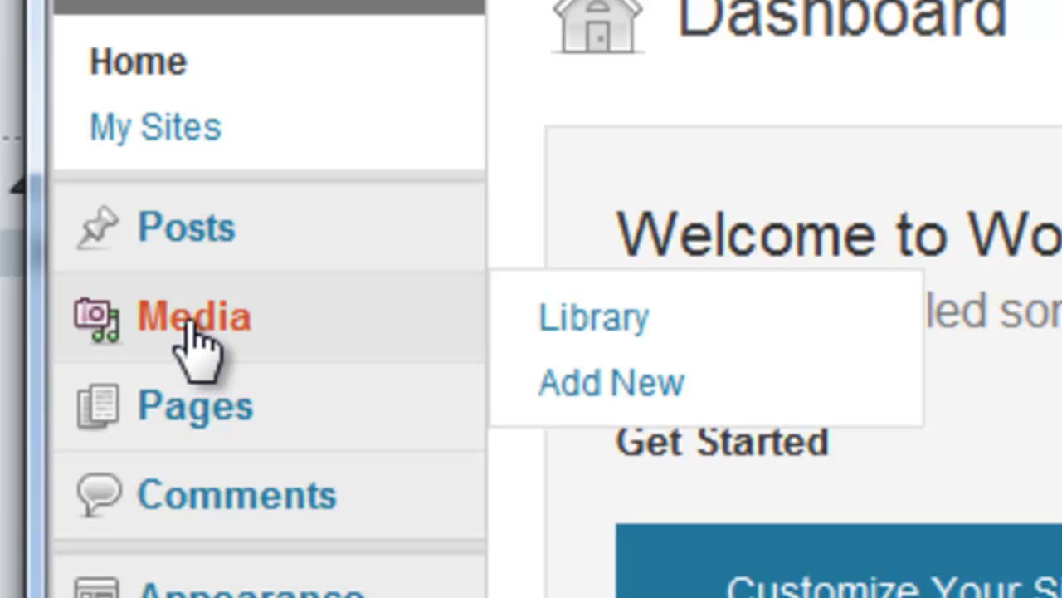
{"action": "mouse_move", "coordinate": [203, 423]}
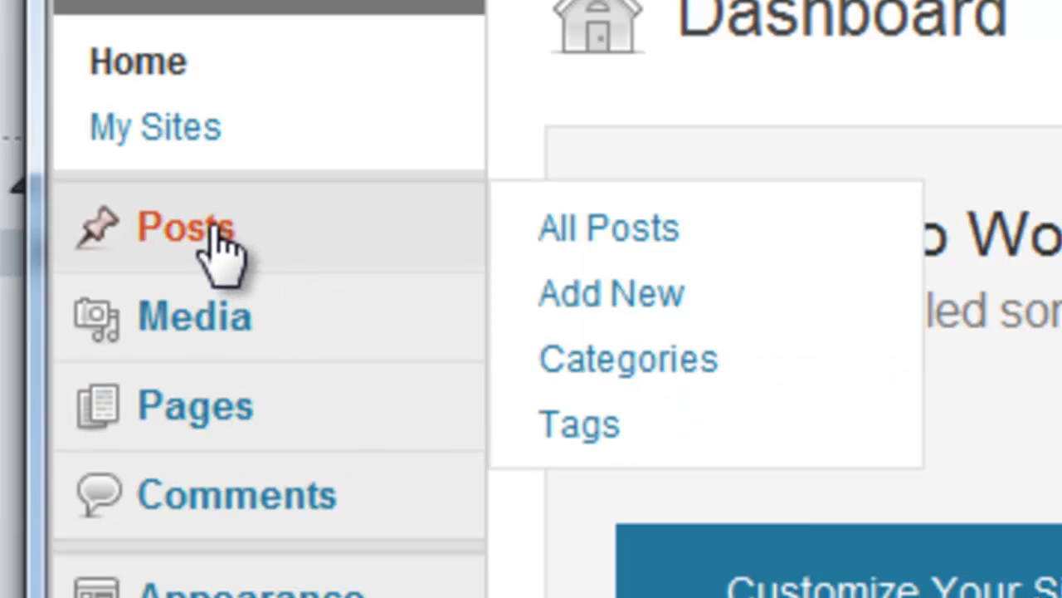
{"action": "mouse_move", "coordinate": [235, 415]}
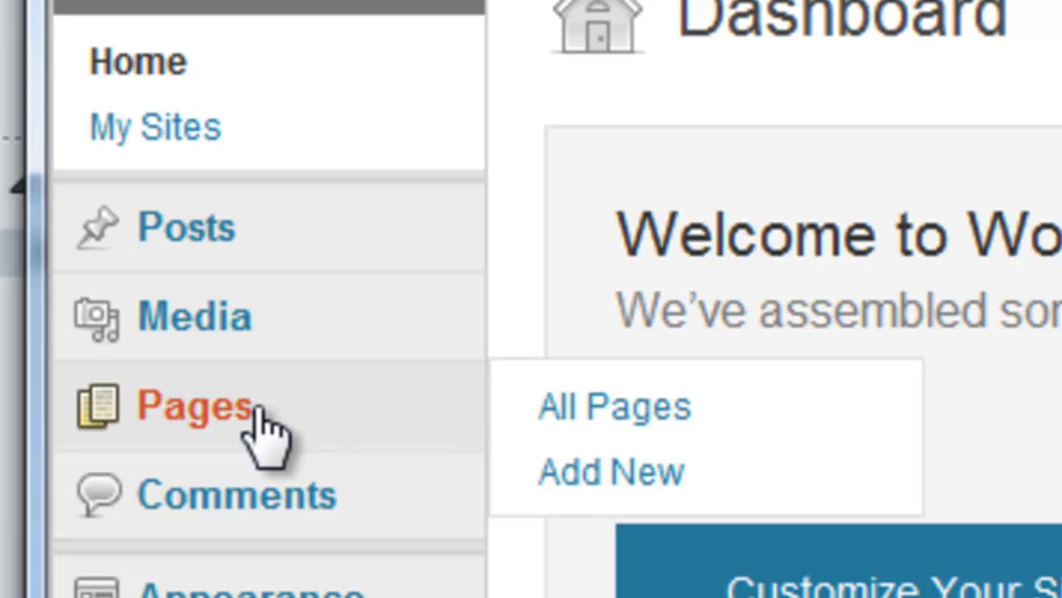
{"action": "mouse_move", "coordinate": [229, 249]}
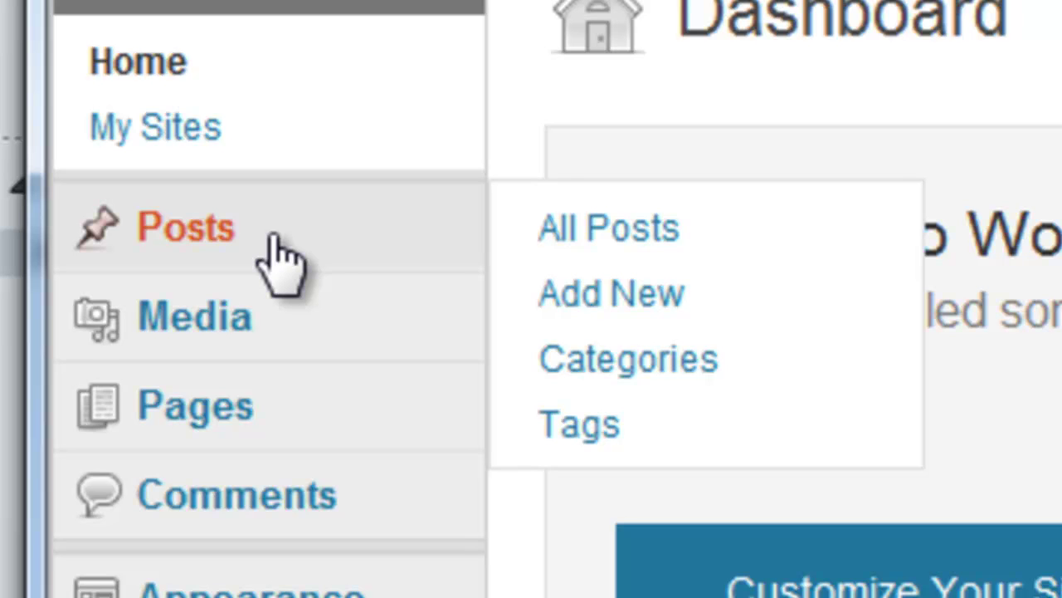
{"action": "mouse_move", "coordinate": [302, 448]}
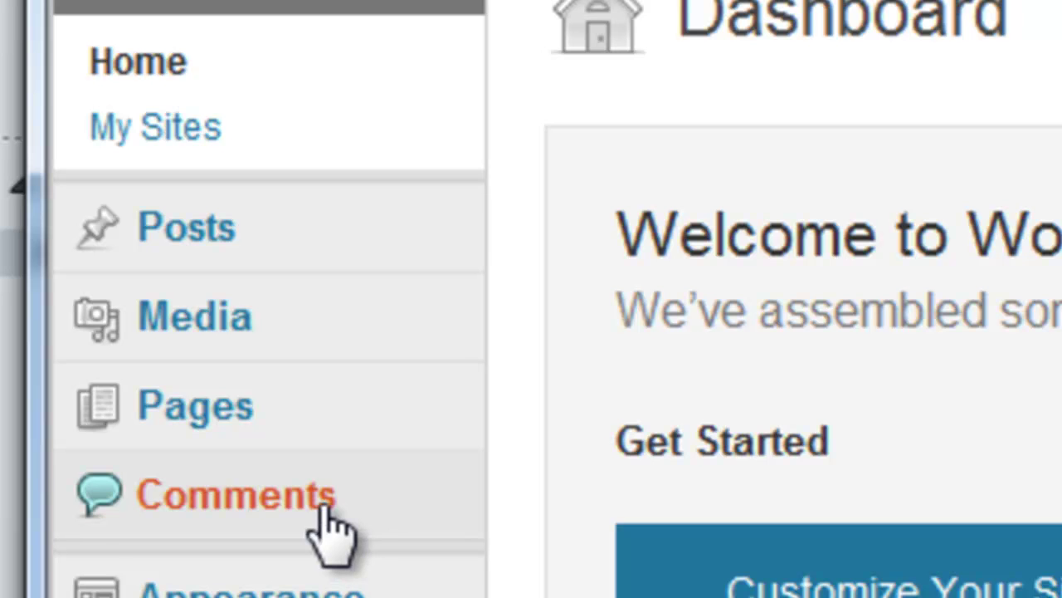
{"action": "mouse_move", "coordinate": [284, 222]}
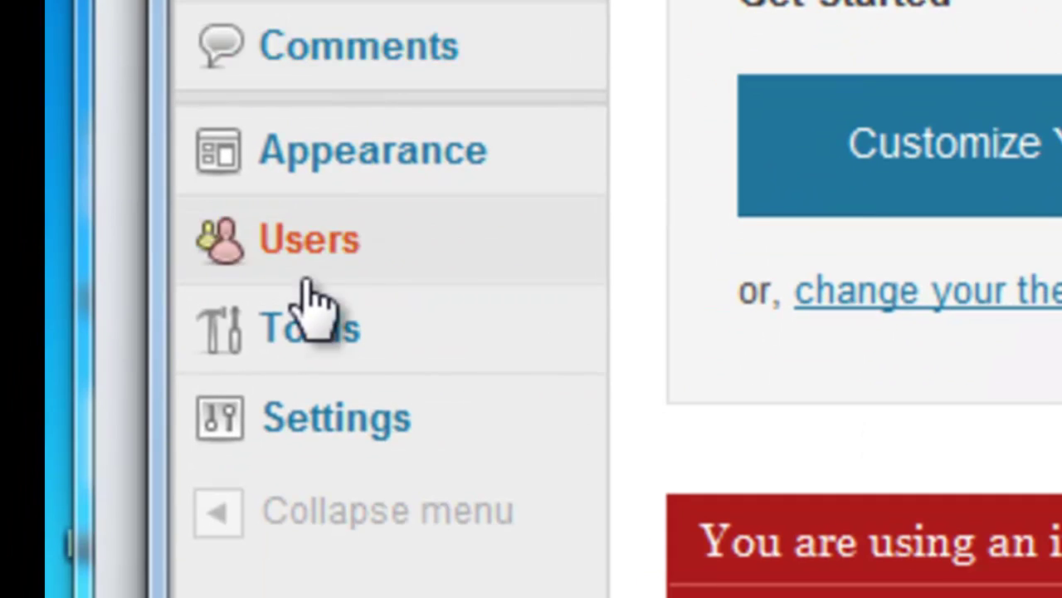
{"action": "mouse_move", "coordinate": [303, 253]}
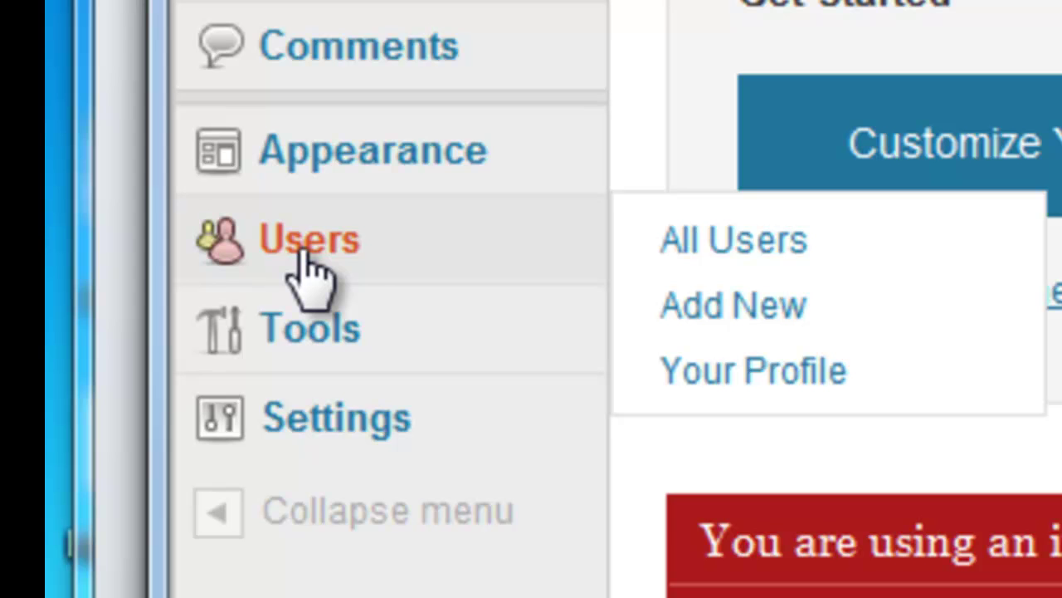
Step: On Your Profile, enter the user's first and last name, then select the current nickname
{"action": "left_click", "coordinate": [760, 382]}
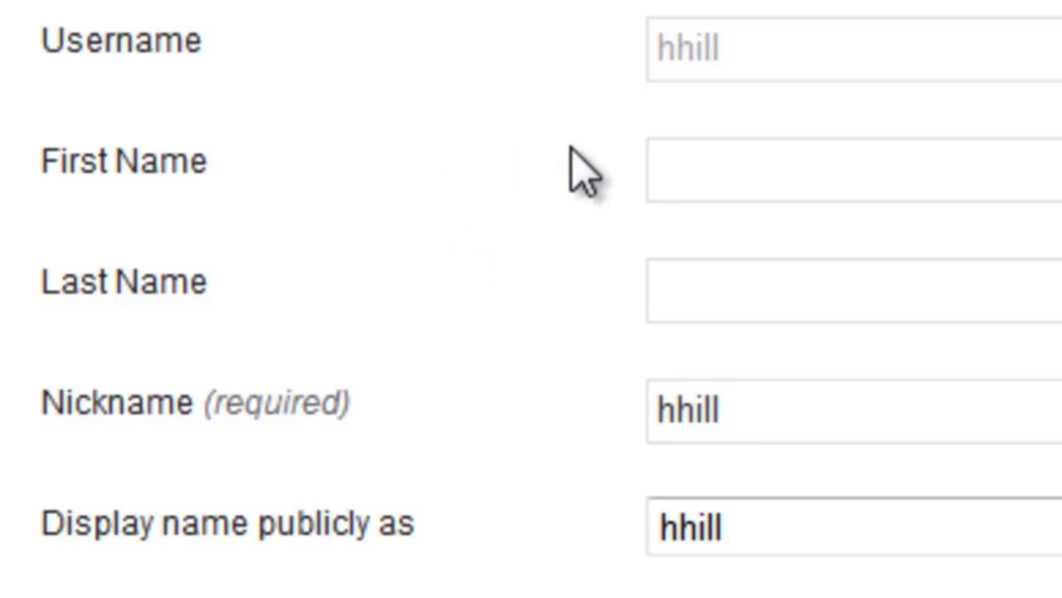
{"action": "left_click", "coordinate": [690, 180]}
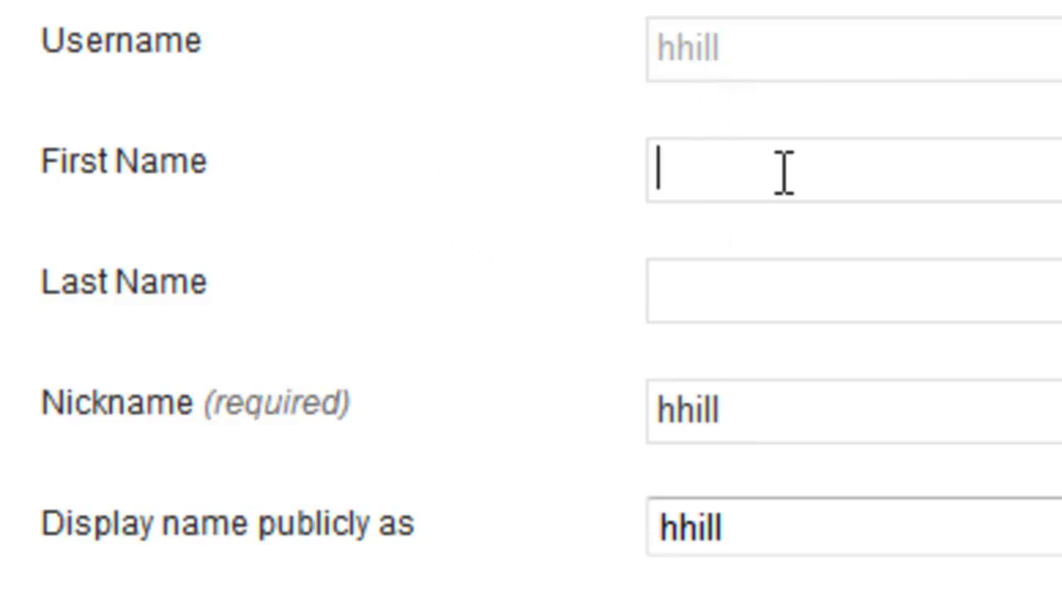
{"action": "type", "text": "Joe"}
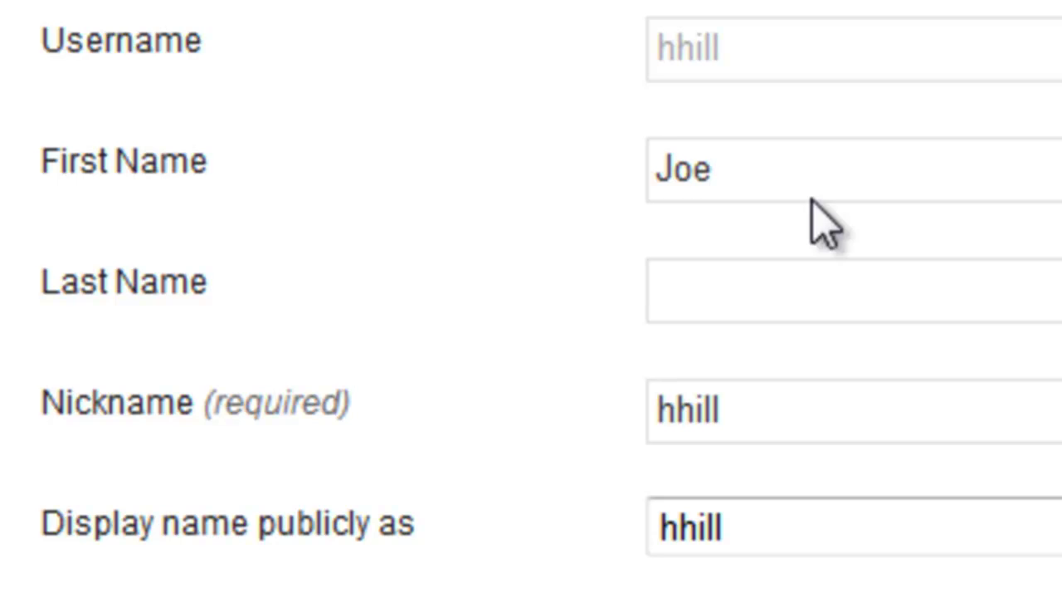
{"action": "left_click", "coordinate": [765, 288]}
{"action": "type", "text": "Hill"}
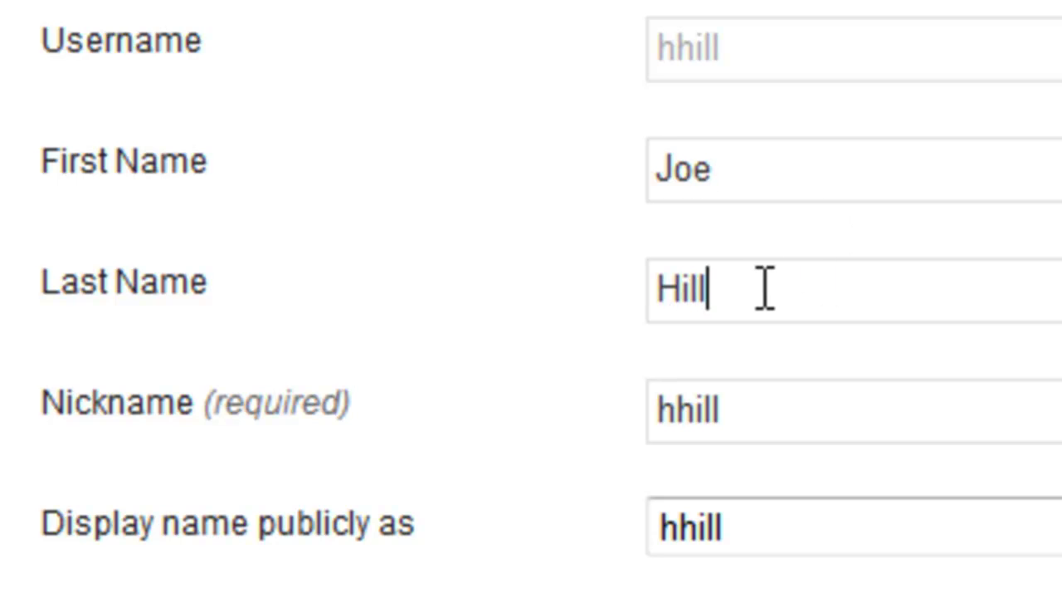
{"action": "left_click_drag", "start_coordinate": [772, 408], "coordinate": [612, 417]}
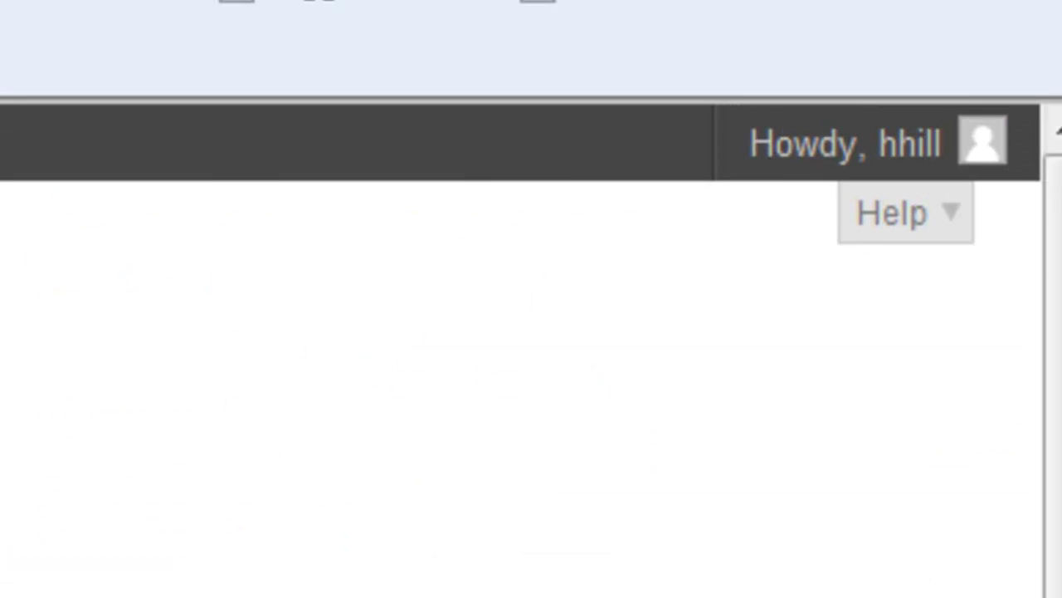
{"action": "mouse_move", "coordinate": [908, 171]}
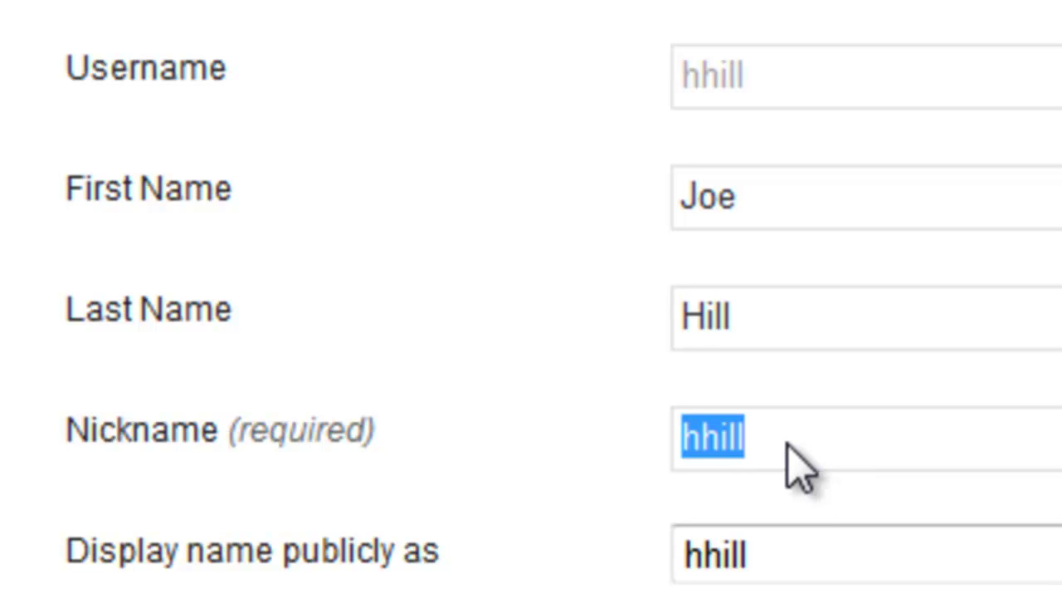
Step: Replace the nickname with the user's full name and display the full name publicly
{"action": "type", "text": "Joe Hill"}
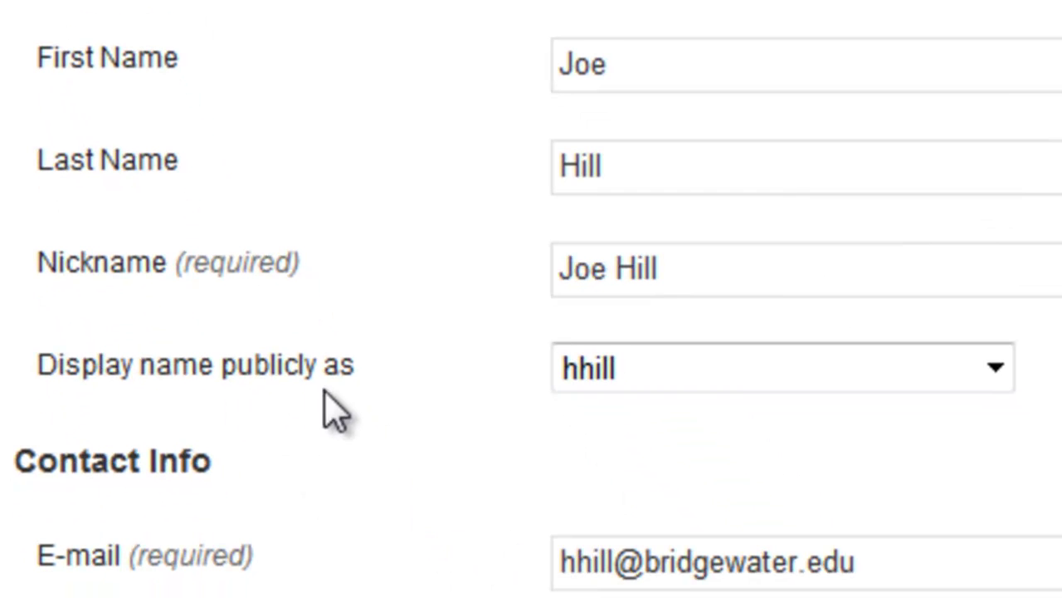
{"action": "left_click", "coordinate": [990, 378]}
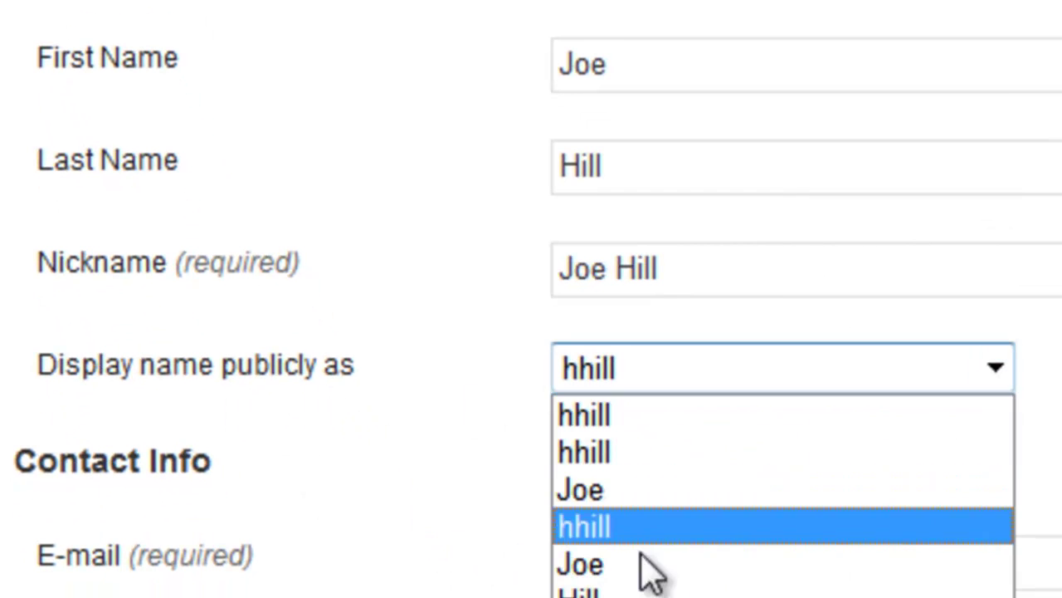
{"action": "left_click", "coordinate": [693, 593]}
{"action": "key", "text": "Tab"}
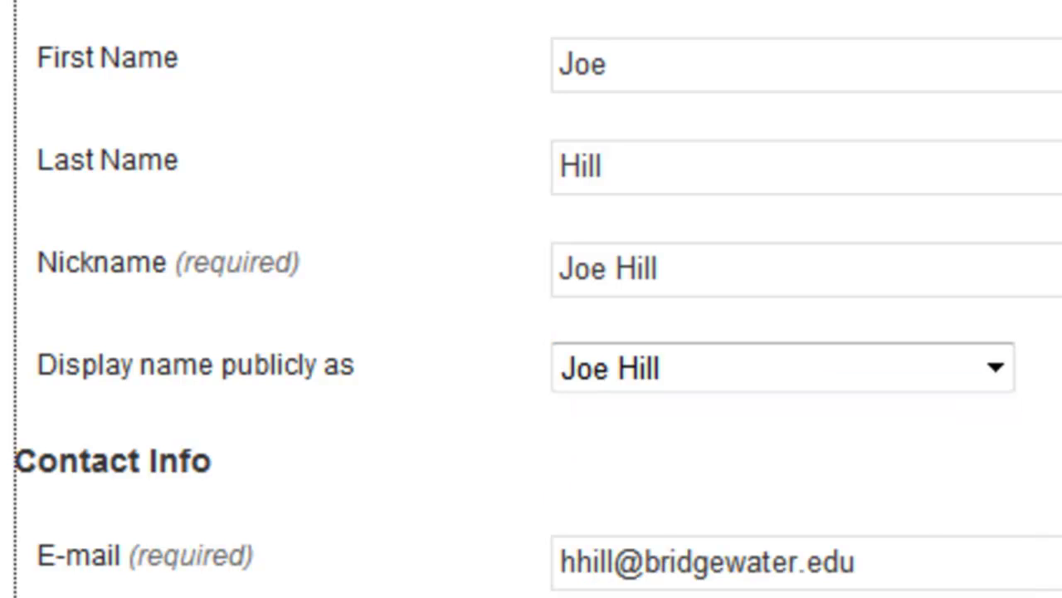
{"action": "scroll", "coordinate": [531, 332], "scroll_direction": "down", "scroll_amount": 3}
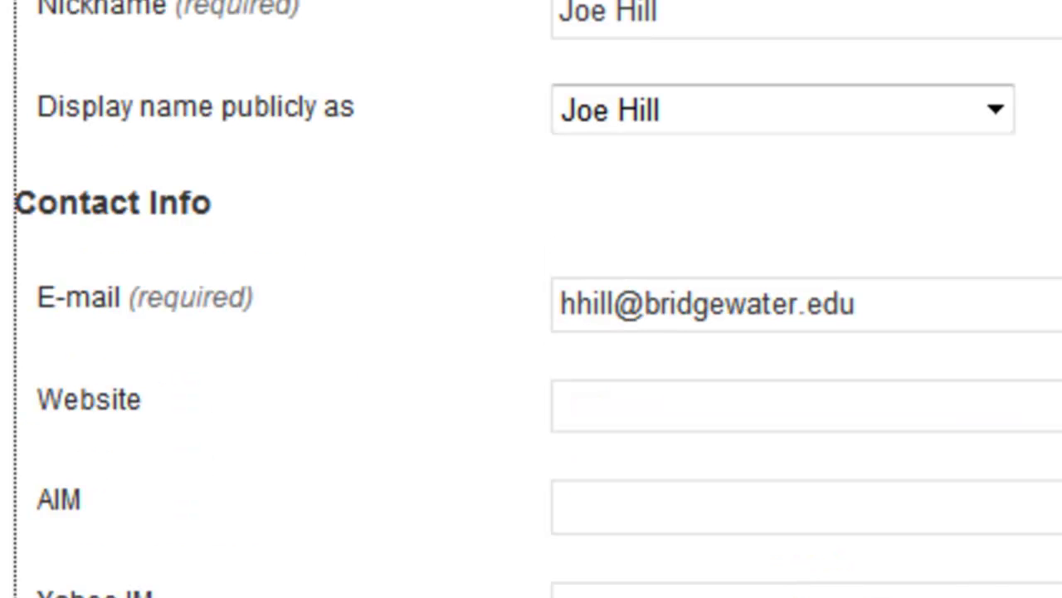
{"action": "scroll", "coordinate": [531, 332], "scroll_direction": "up", "scroll_amount": 2}
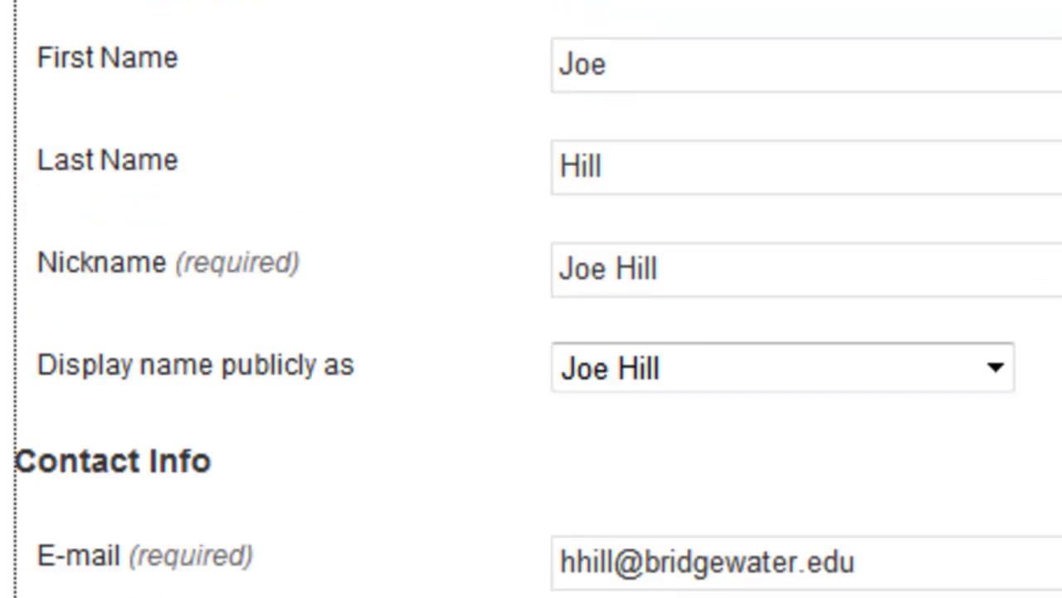
{"action": "scroll", "coordinate": [531, 332], "scroll_direction": "down", "scroll_amount": 8}
{"action": "scroll", "coordinate": [721, 307], "scroll_direction": "down", "scroll_amount": 5}
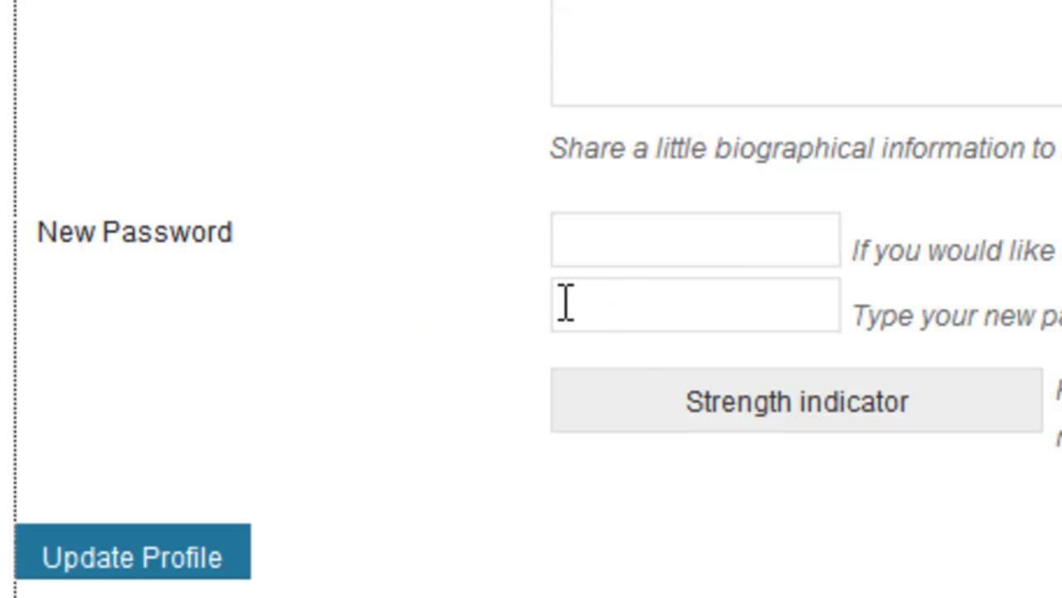
{"action": "scroll", "coordinate": [390, 323], "scroll_direction": "up", "scroll_amount": 5}
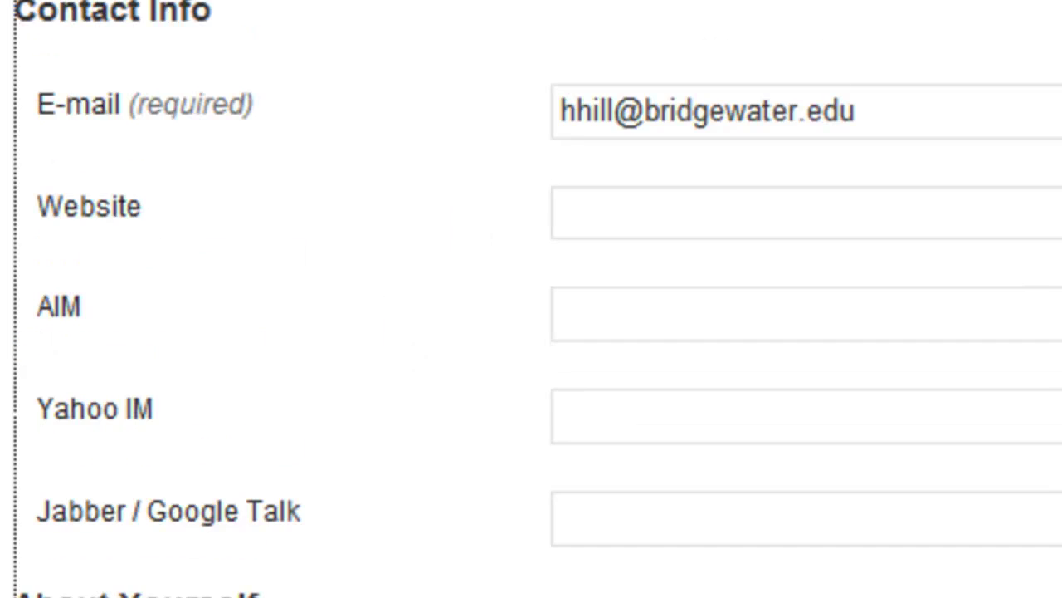
{"action": "scroll", "coordinate": [474, 48], "scroll_direction": "up", "scroll_amount": 3}
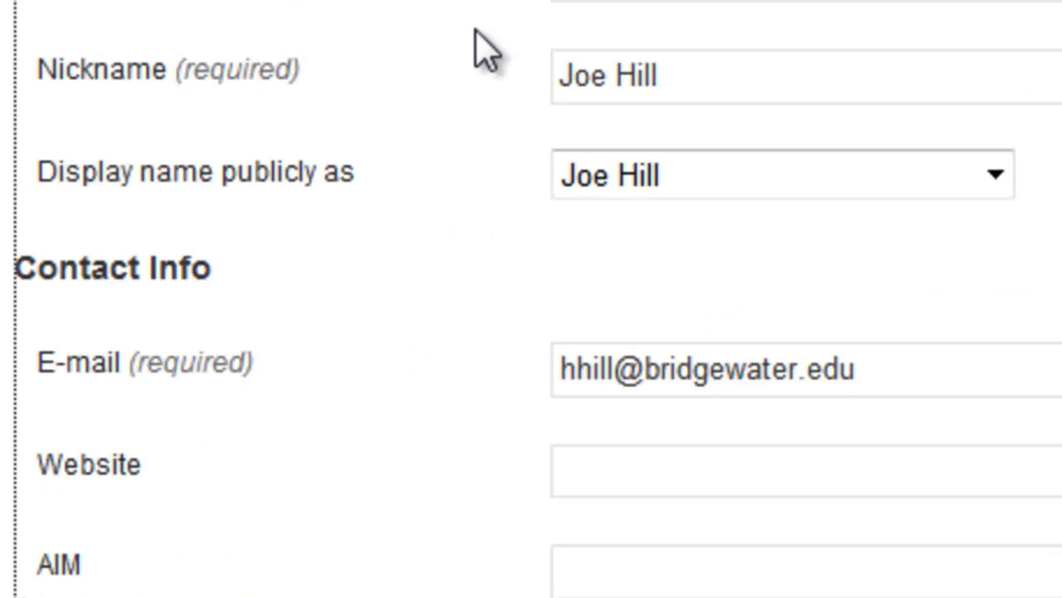
{"action": "scroll", "coordinate": [474, 59], "scroll_direction": "down", "scroll_amount": 12}
Step: Update the profile, expand the admin menu, and return to the Dashboard
{"action": "left_click", "coordinate": [120, 538]}
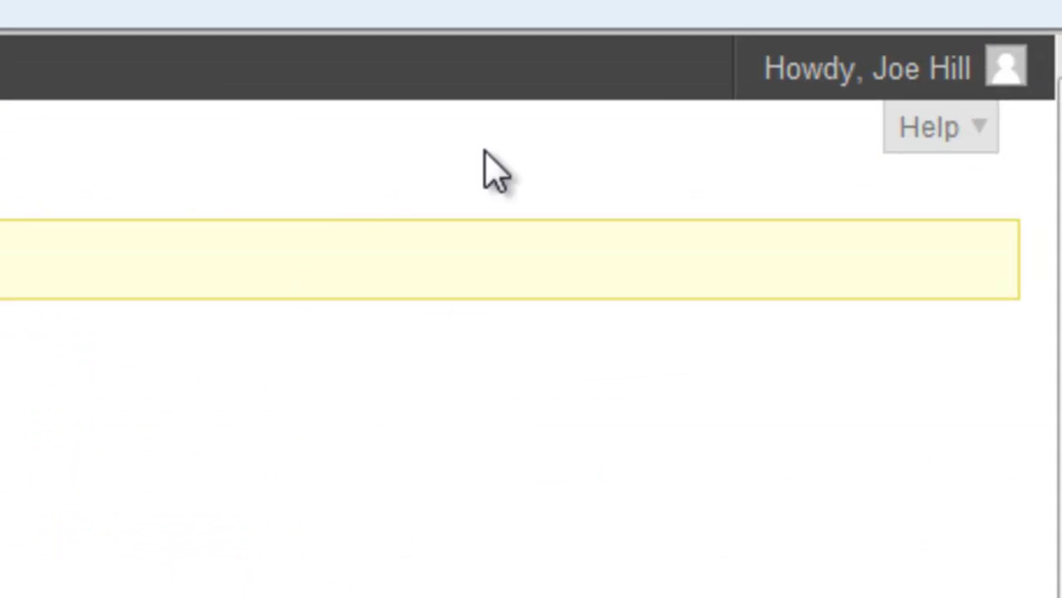
{"action": "mouse_move", "coordinate": [911, 91]}
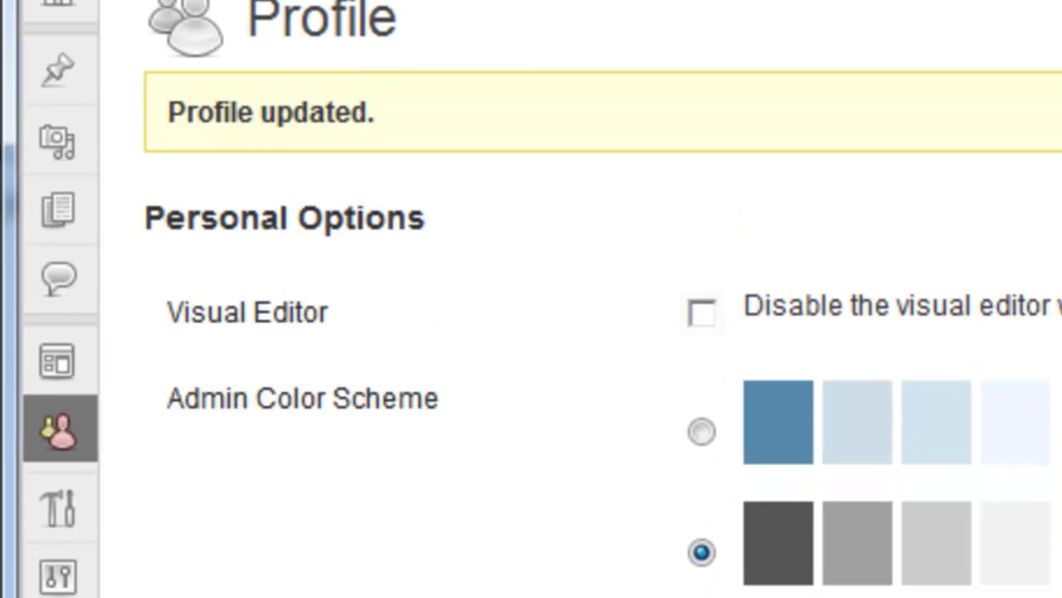
{"action": "left_click", "coordinate": [67, 411]}
{"action": "mouse_move", "coordinate": [71, 415]}
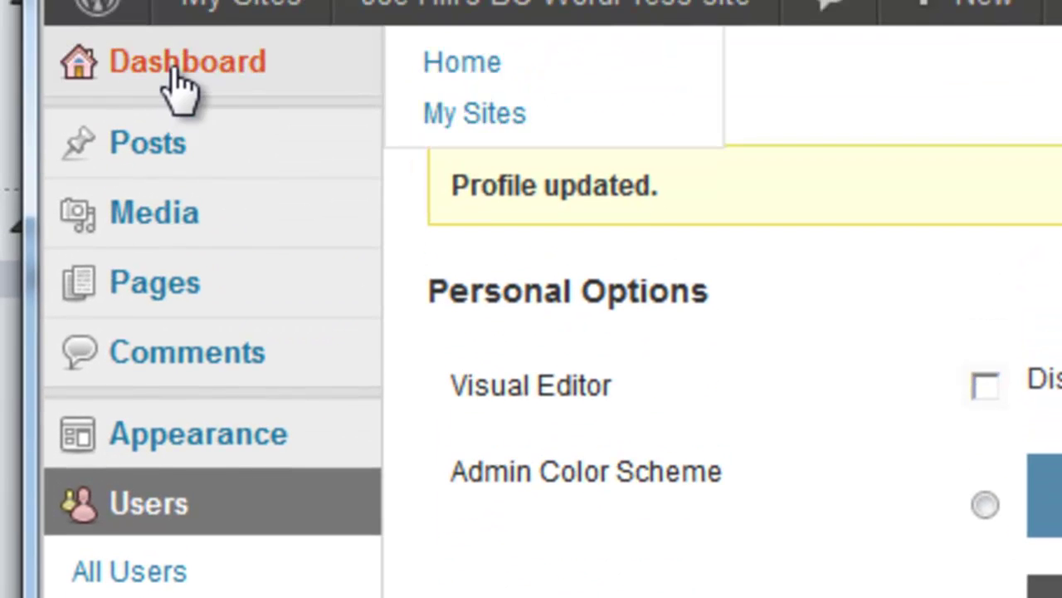
{"action": "left_click", "coordinate": [178, 88]}
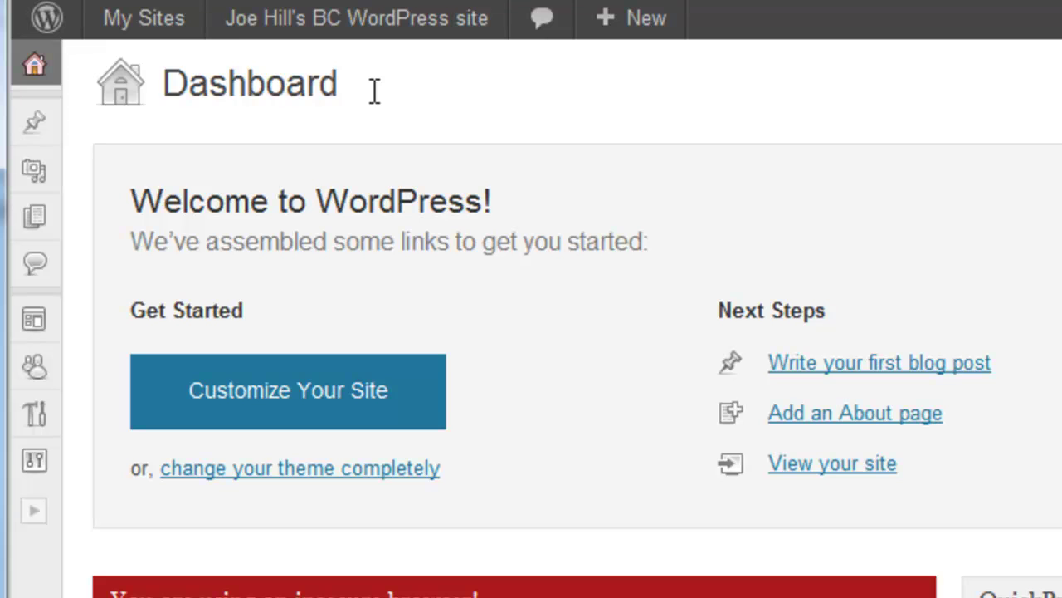
Step: Reveal the site-name dropdown in the admin toolbar with its Visit Site option
{"action": "mouse_move", "coordinate": [291, 24]}
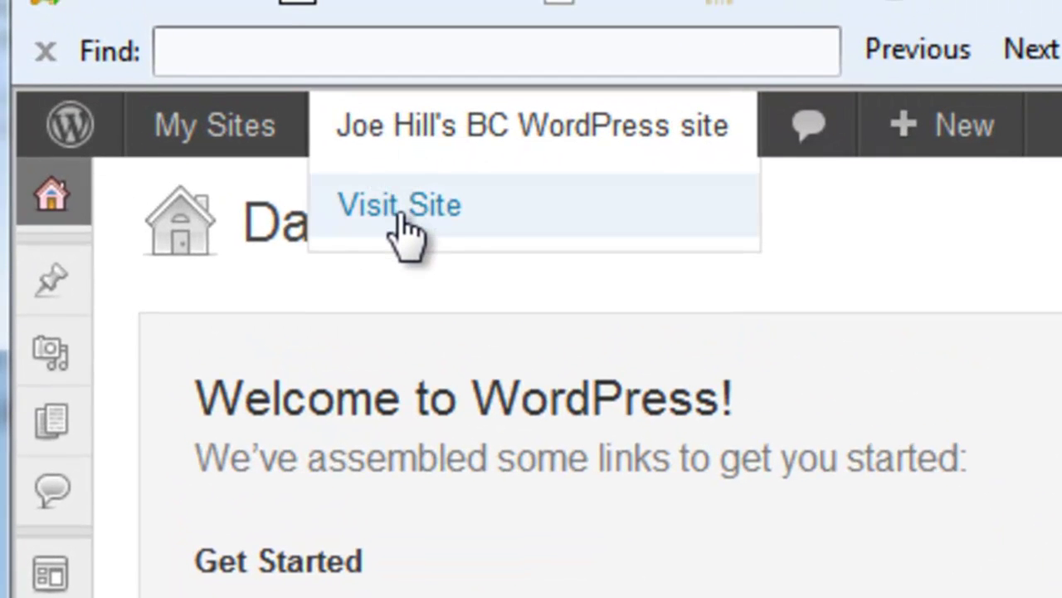
Step: Choose Visit Site to view the site's public front page
{"action": "left_click", "coordinate": [401, 208]}
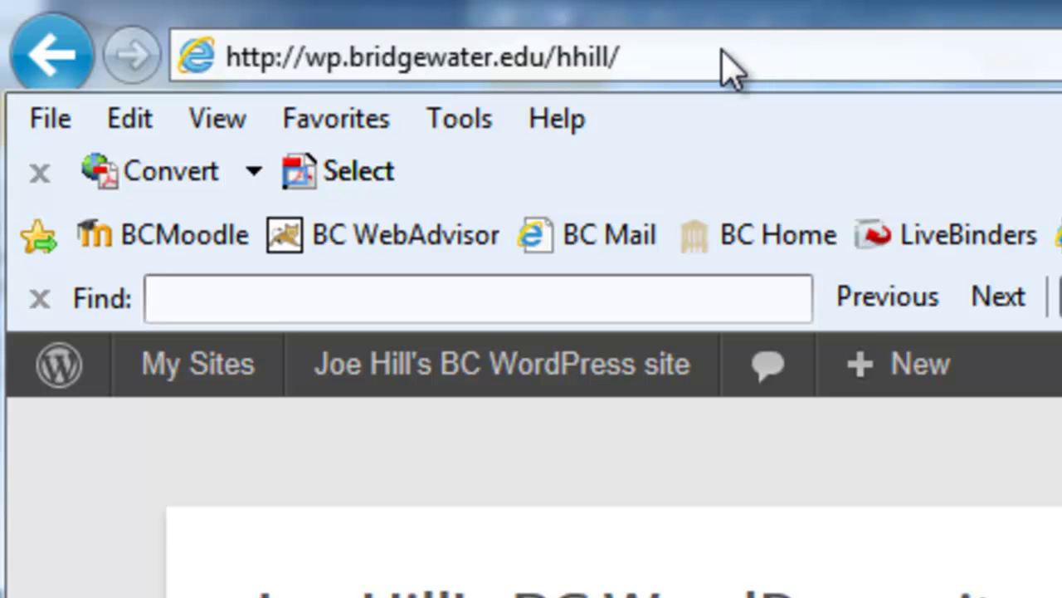
Step: Go from the public front page back to the admin Dashboard through the site-name menu
{"action": "mouse_move", "coordinate": [455, 379]}
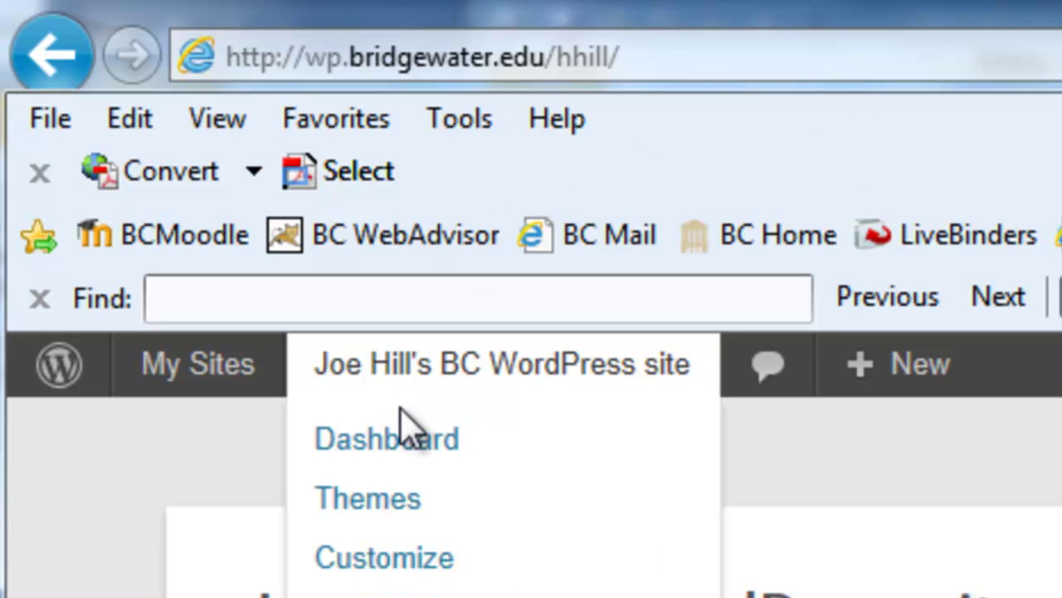
{"action": "left_click", "coordinate": [407, 452]}
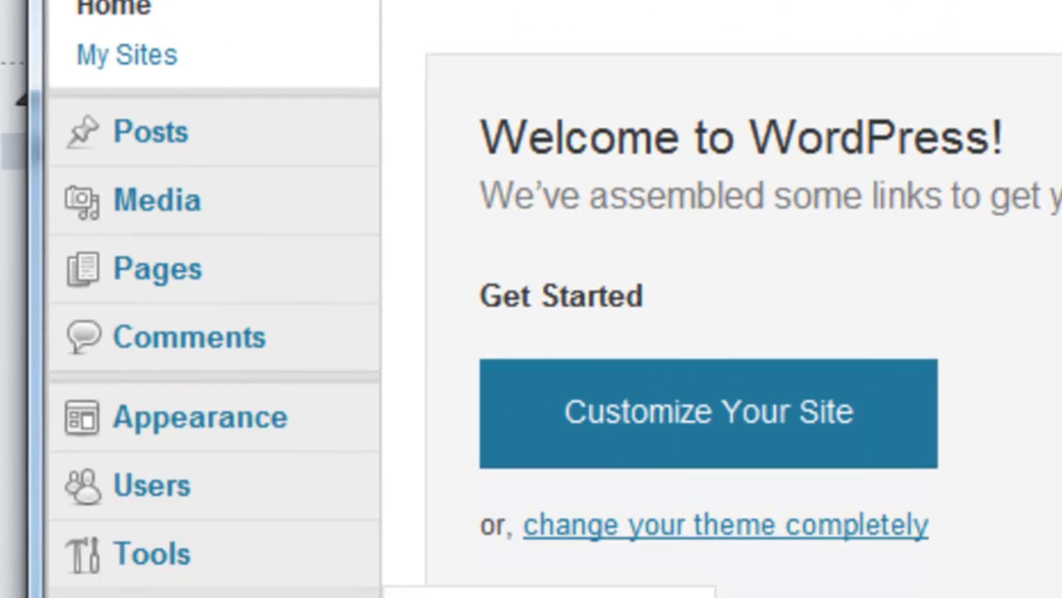
{"action": "mouse_move", "coordinate": [118, 417]}
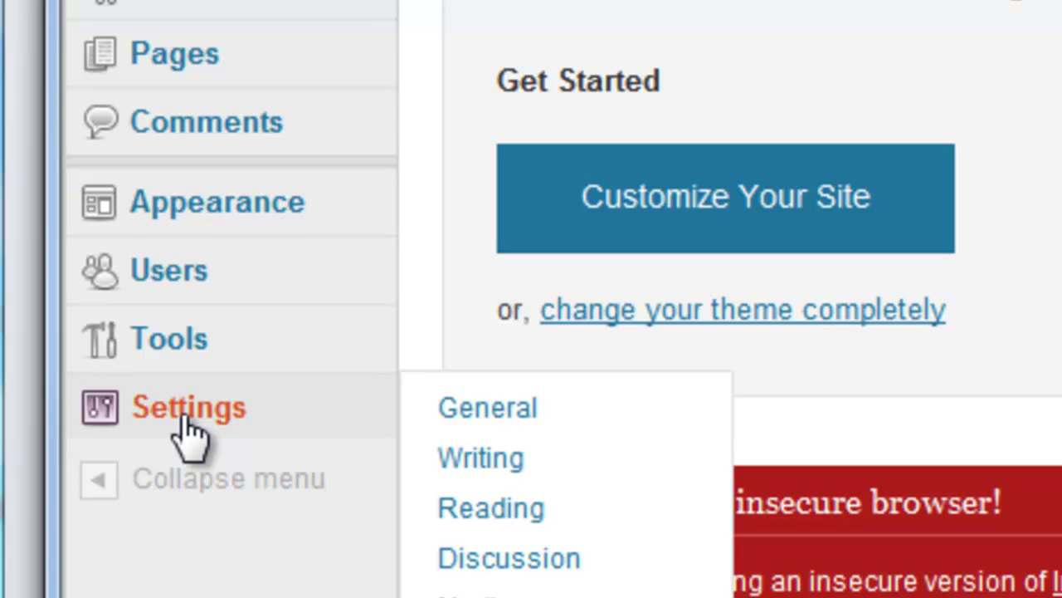
{"action": "left_click", "coordinate": [530, 420]}
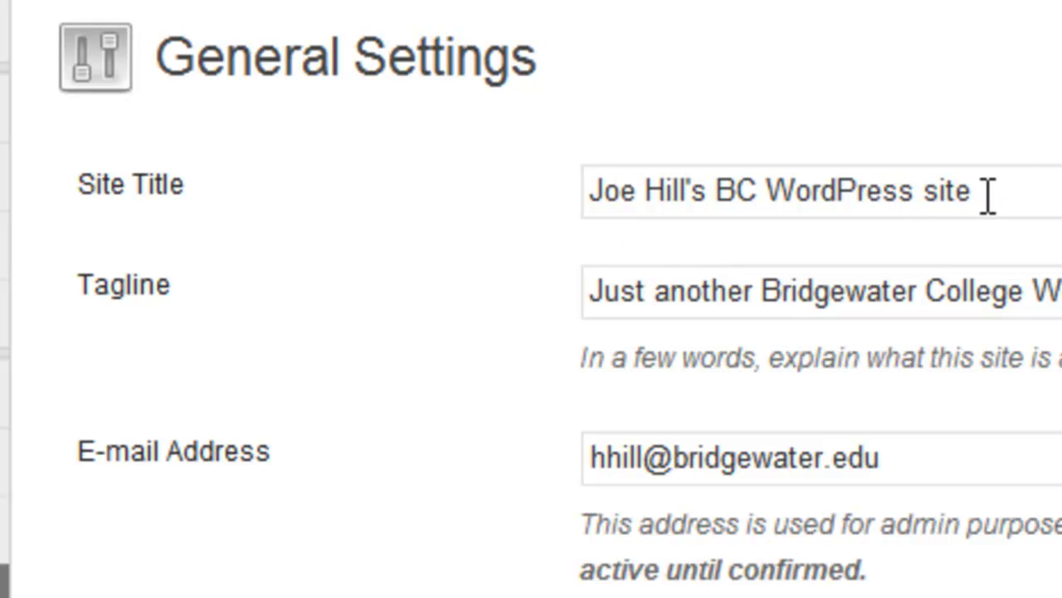
{"action": "left_click_drag", "start_coordinate": [988, 196], "coordinate": [593, 190]}
{"action": "type", "text": "EDUC 370 Website"}
{"action": "left_click", "coordinate": [592, 190]}
{"action": "type", "text": "Joe H8i"}
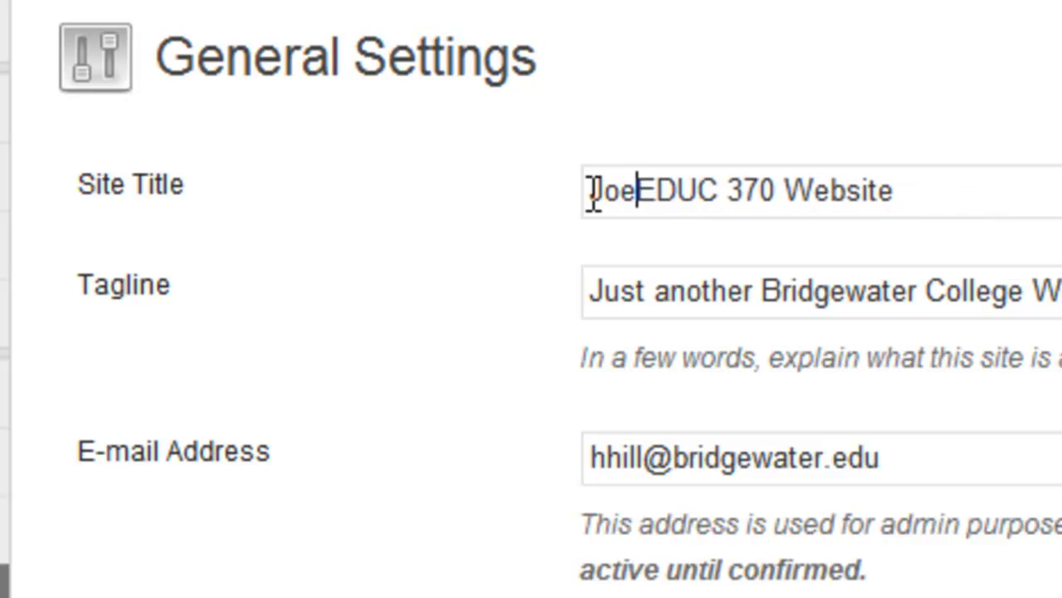
{"action": "type", "text": "ll"}
{"action": "key", "text": "BackSpace"}
{"action": "key", "text": "BackSpace"}
{"action": "key", "text": "BackSpace"}
{"action": "key", "text": "BackSpace"}
{"action": "type", "text": "ill's"}
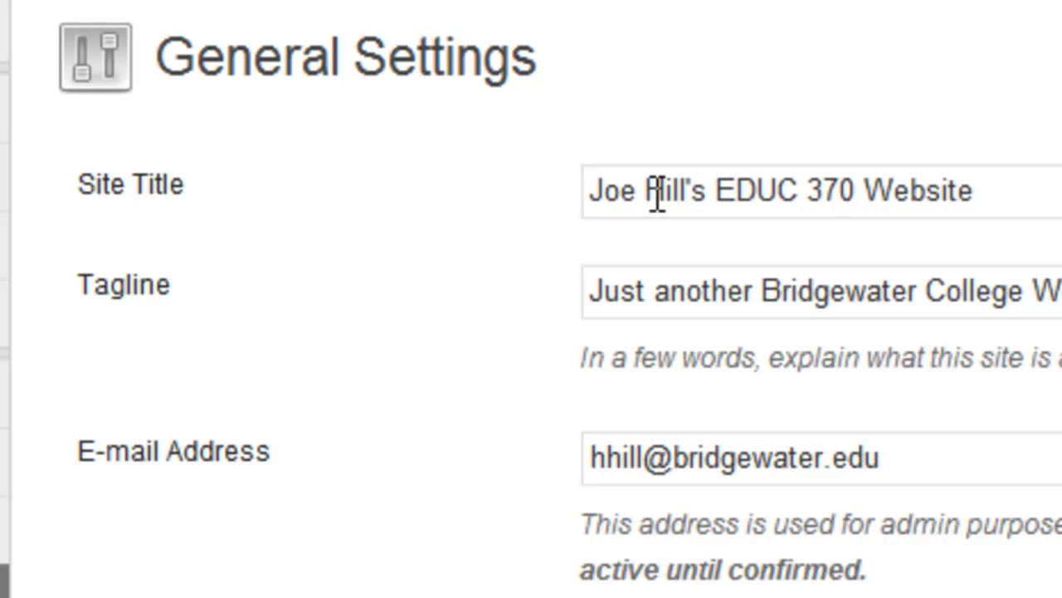
{"action": "key", "text": "End"}
{"action": "left_click_drag", "start_coordinate": [1058, 292], "coordinate": [448, 292]}
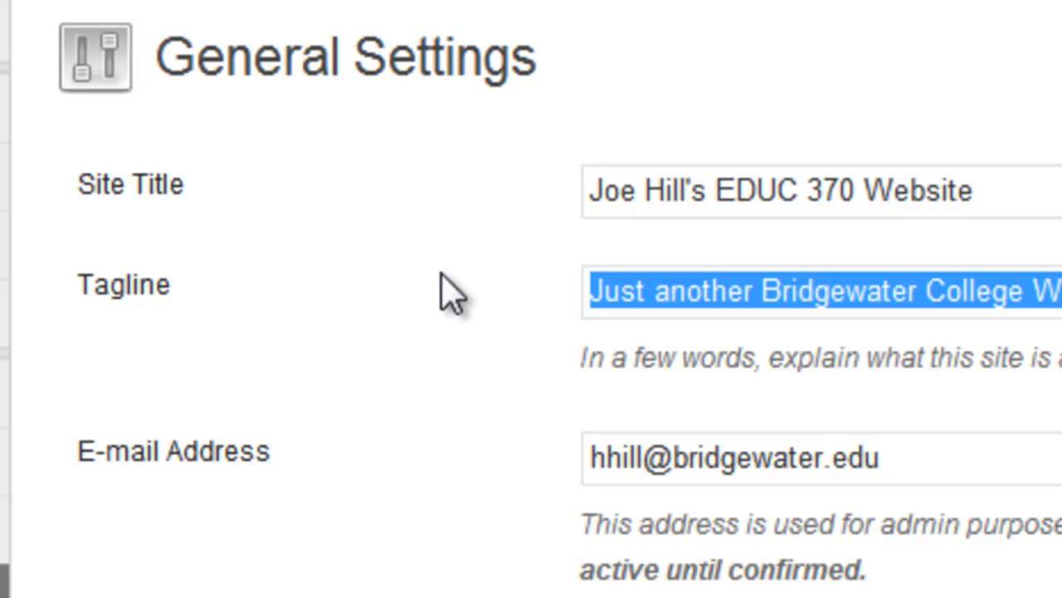
{"action": "type", "text": "Website for "}
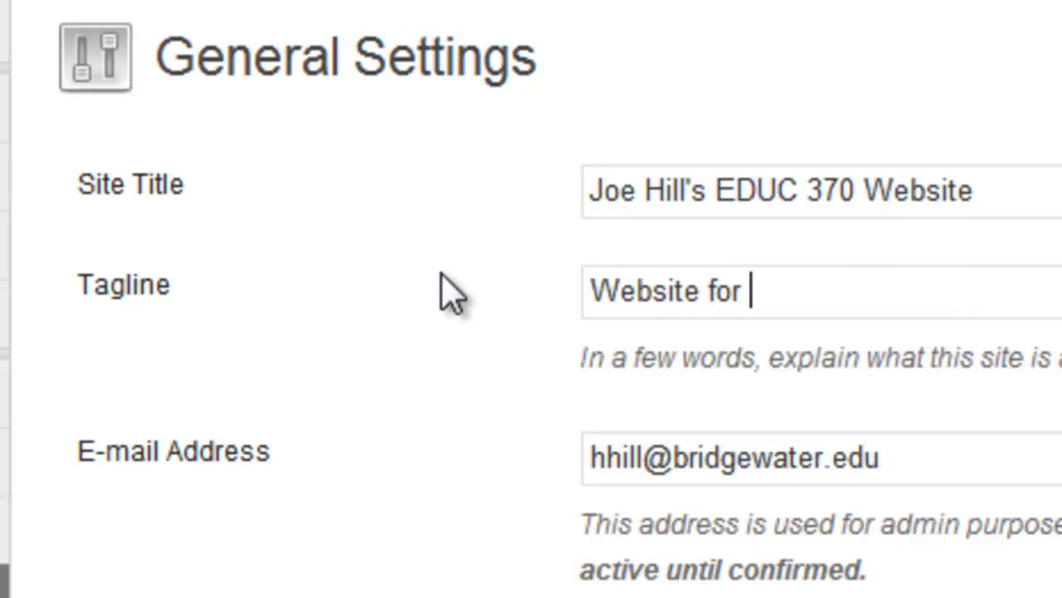
{"action": "type", "text": "students in EDUC"}
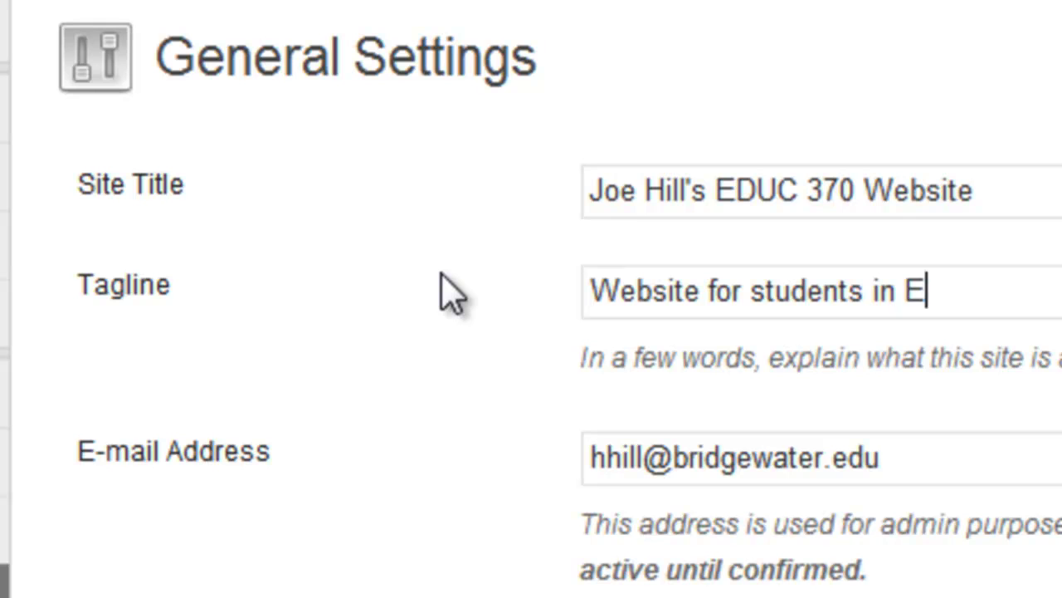
{"action": "type", "text": " 370"}
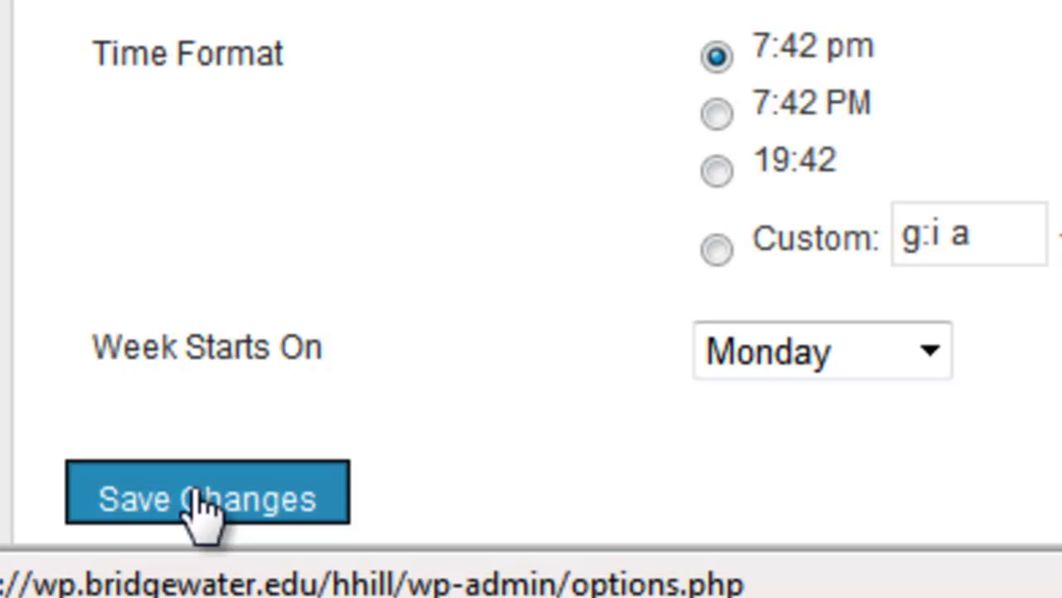
Step: Save the new title and tagline 'Website for students in EDUC 370', then view them on the live site
{"action": "left_click", "coordinate": [234, 503]}
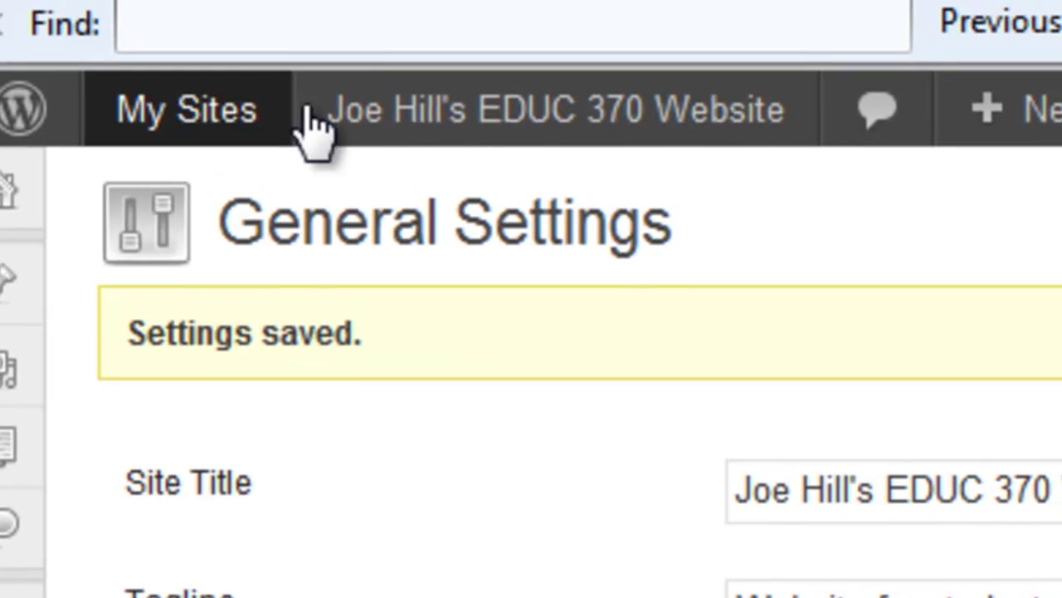
{"action": "mouse_move", "coordinate": [545, 121]}
{"action": "left_click", "coordinate": [410, 207]}
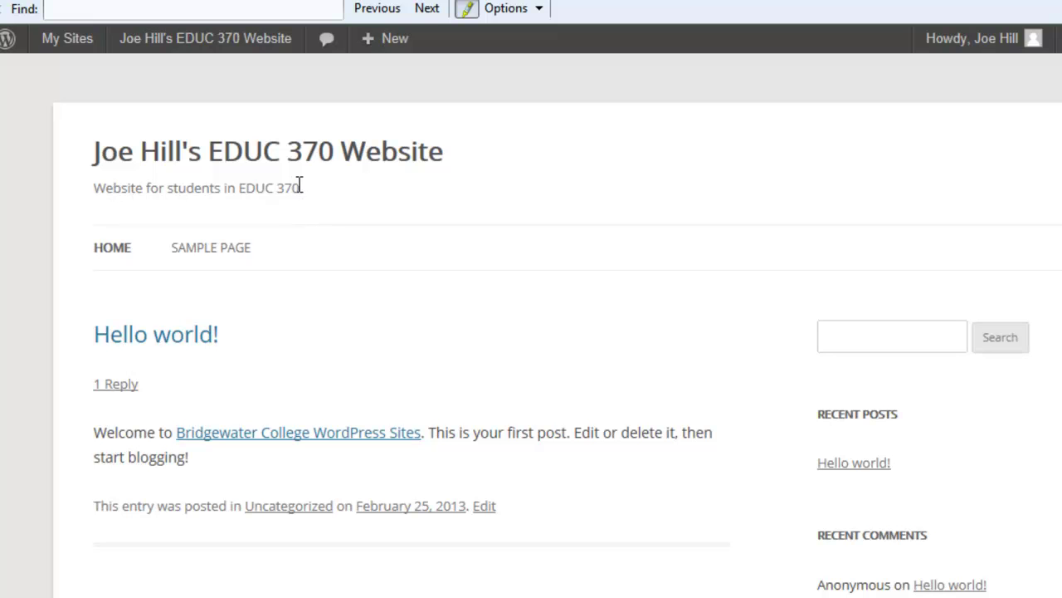
{"action": "mouse_move", "coordinate": [199, 43]}
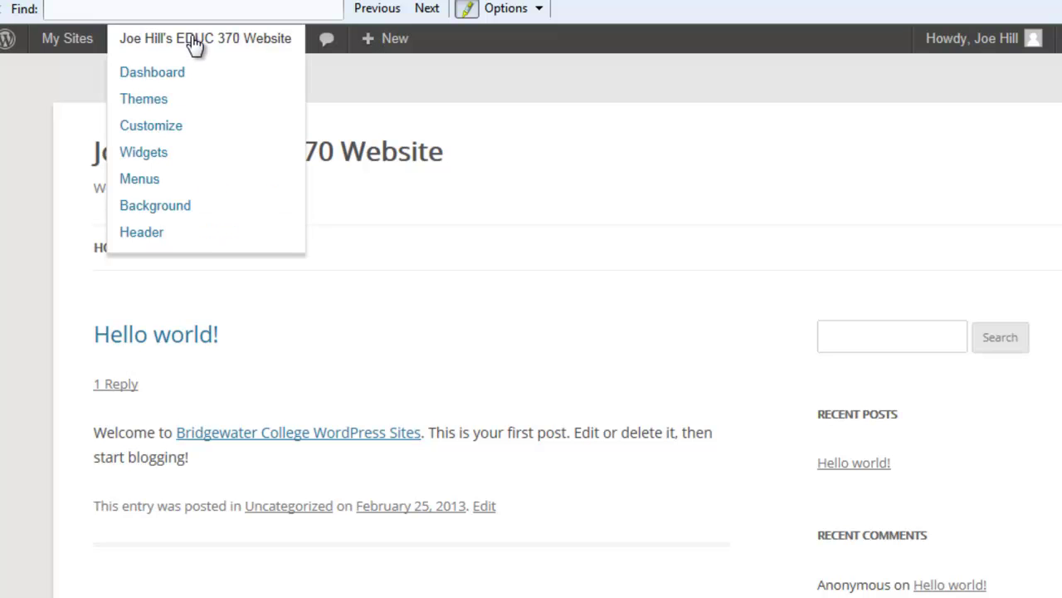
Step: Return from the public site to the admin Dashboard, which now shows the new site title
{"action": "left_click", "coordinate": [157, 77]}
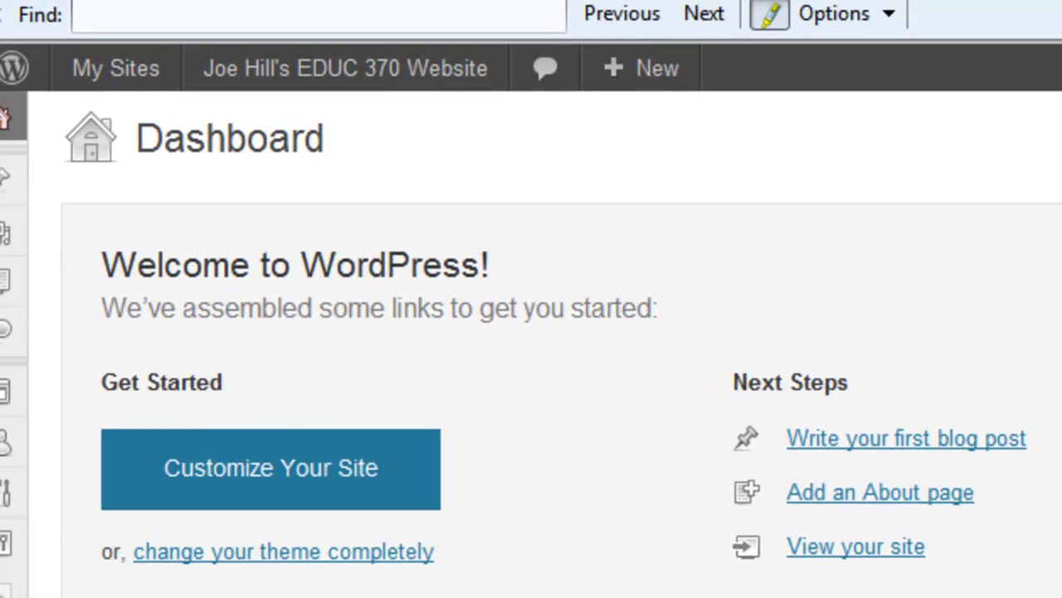
{"action": "scroll", "coordinate": [532, 348], "scroll_direction": "down", "scroll_amount": 3}
{"action": "scroll", "coordinate": [531, 349], "scroll_direction": "up", "scroll_amount": 2}
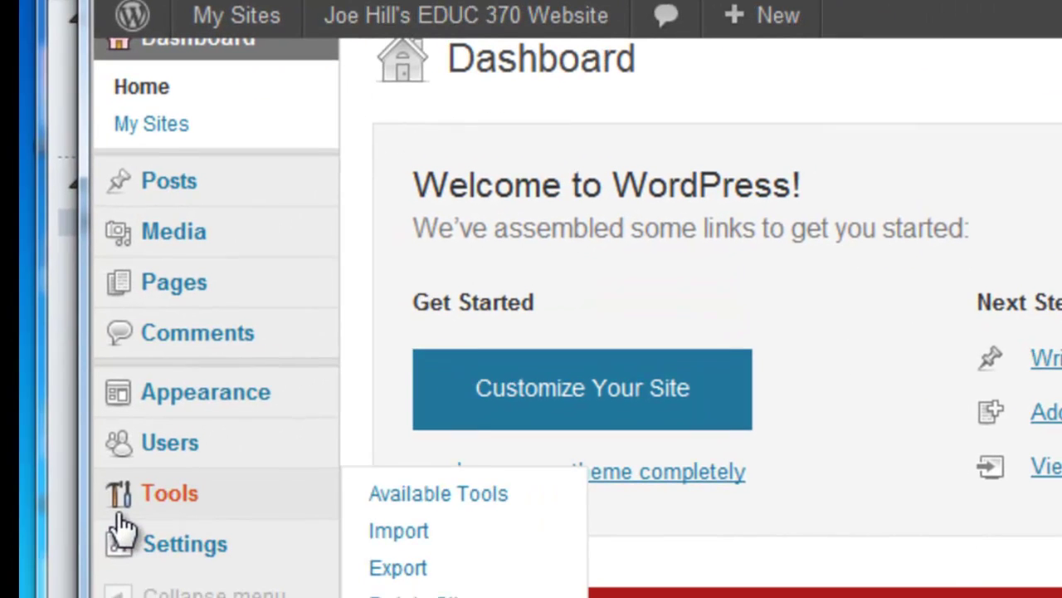
{"action": "mouse_move", "coordinate": [199, 403]}
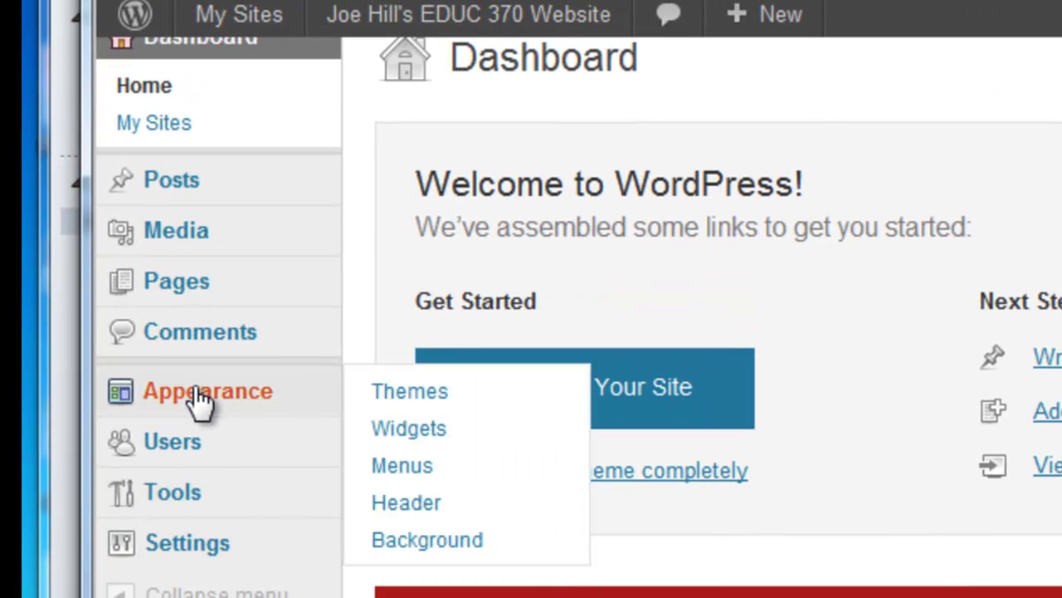
Step: Browse the Manage Themes page: current Twenty Twelve, plus Mantra, Pinboard, Responsive and Twenty Eleven
{"action": "left_click", "coordinate": [435, 406]}
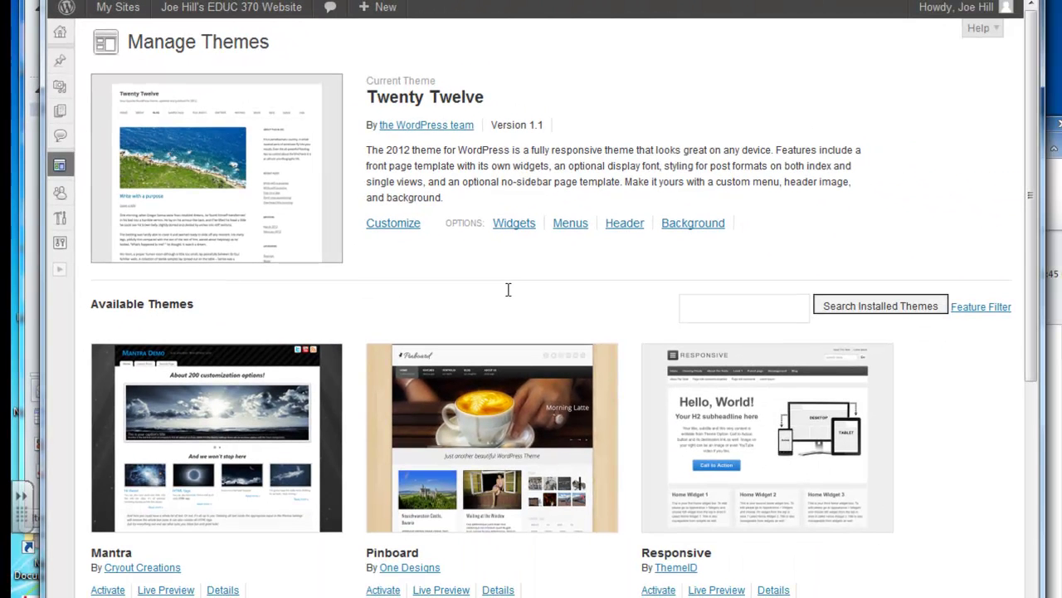
{"action": "scroll", "coordinate": [507, 288], "scroll_direction": "down", "scroll_amount": 1}
{"action": "scroll", "coordinate": [394, 496], "scroll_direction": "down", "scroll_amount": 2}
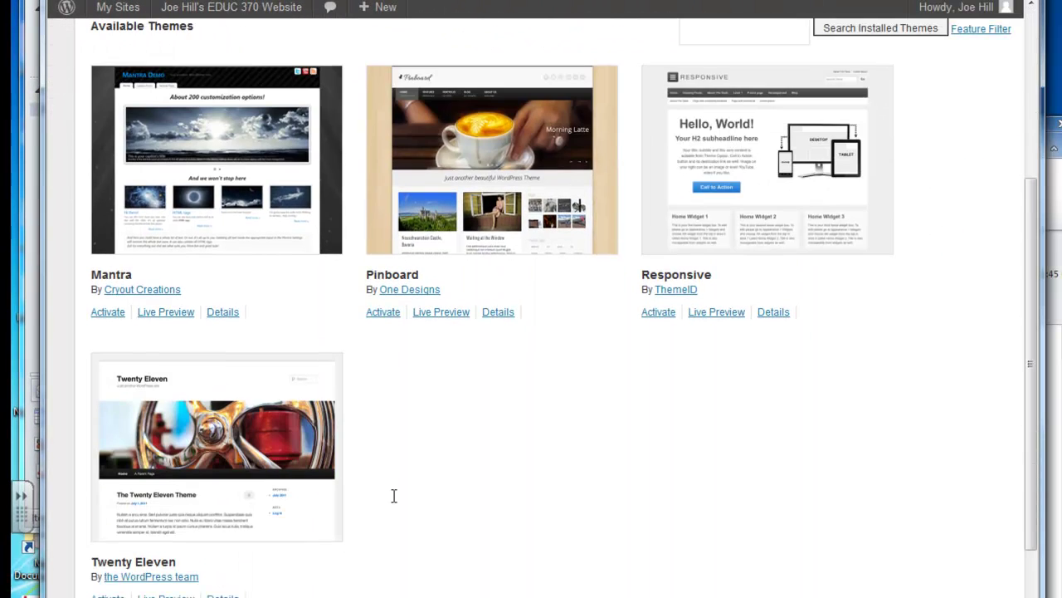
{"action": "scroll", "coordinate": [397, 498], "scroll_direction": "down", "scroll_amount": 1}
{"action": "scroll", "coordinate": [406, 498], "scroll_direction": "up", "scroll_amount": 3}
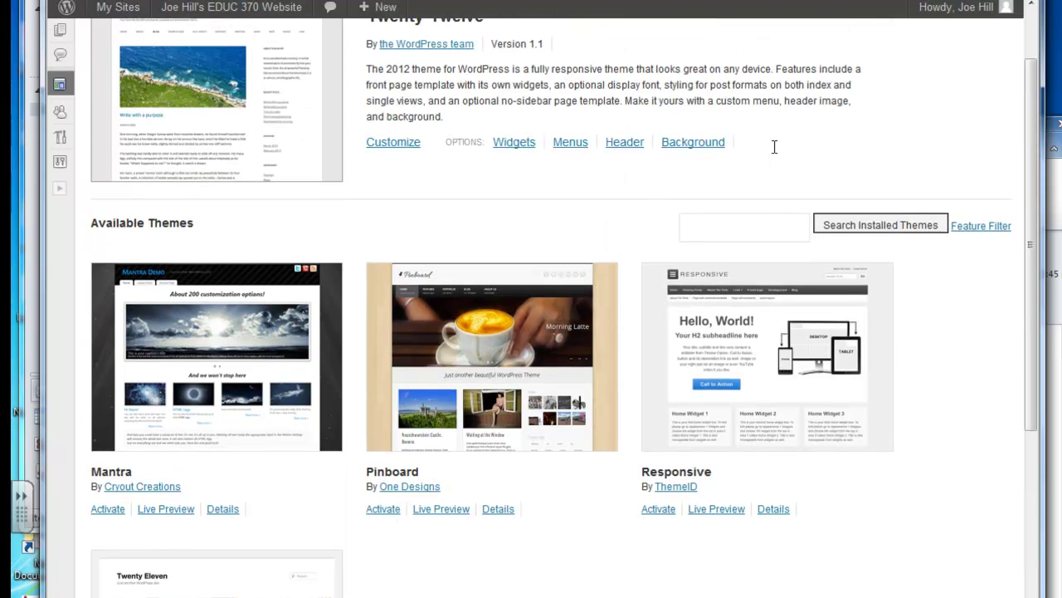
{"action": "scroll", "coordinate": [774, 147], "scroll_direction": "up", "scroll_amount": 2}
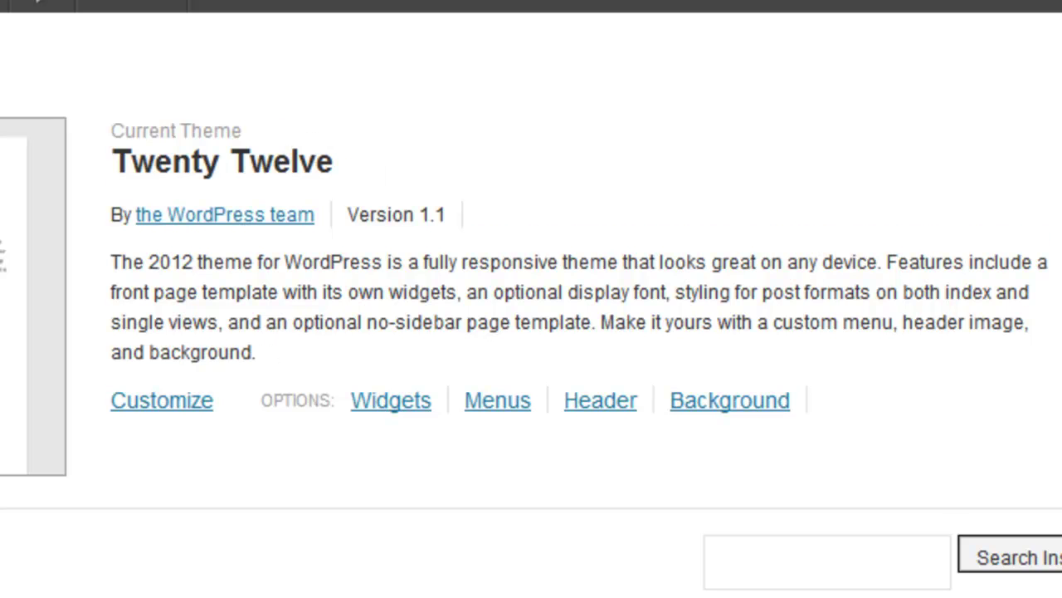
{"action": "scroll", "coordinate": [531, 299], "scroll_direction": "down", "scroll_amount": 5}
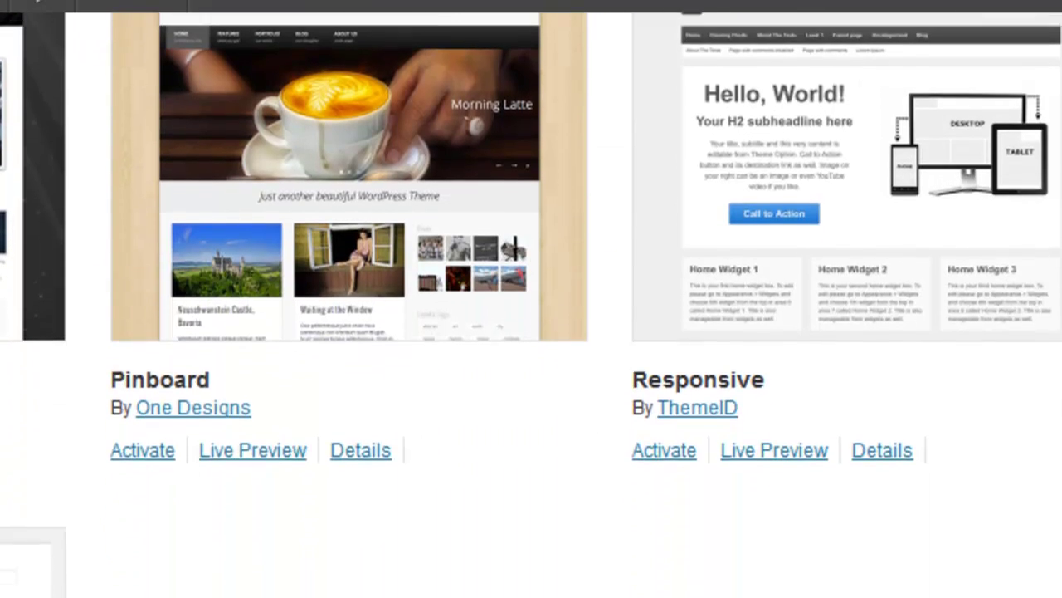
{"action": "scroll", "coordinate": [531, 298], "scroll_direction": "down", "scroll_amount": 1}
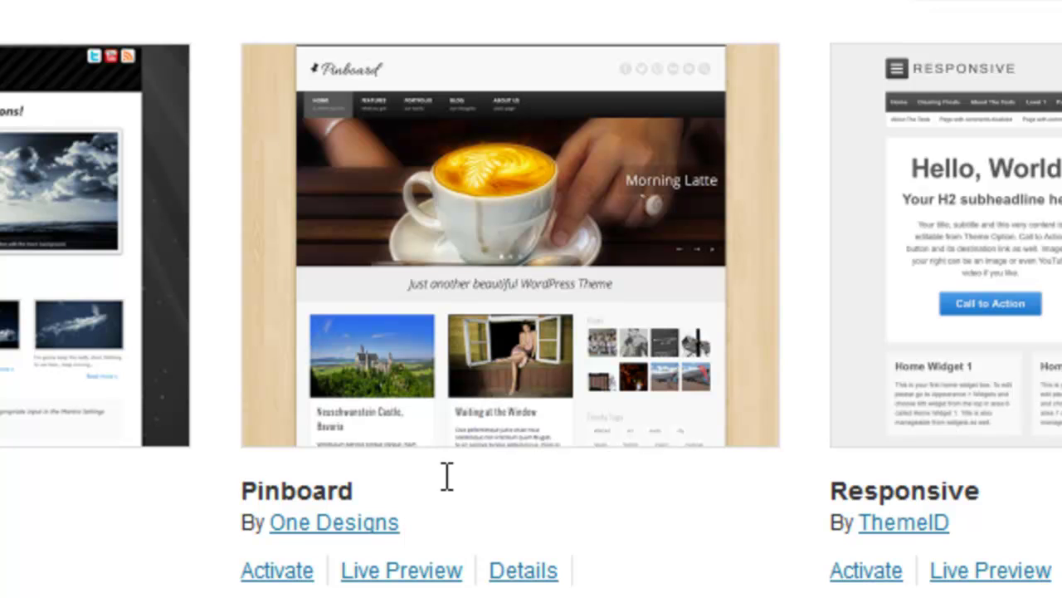
Step: Activate the Pinboard theme and view the front page in its wood-background design
{"action": "left_click", "coordinate": [270, 573]}
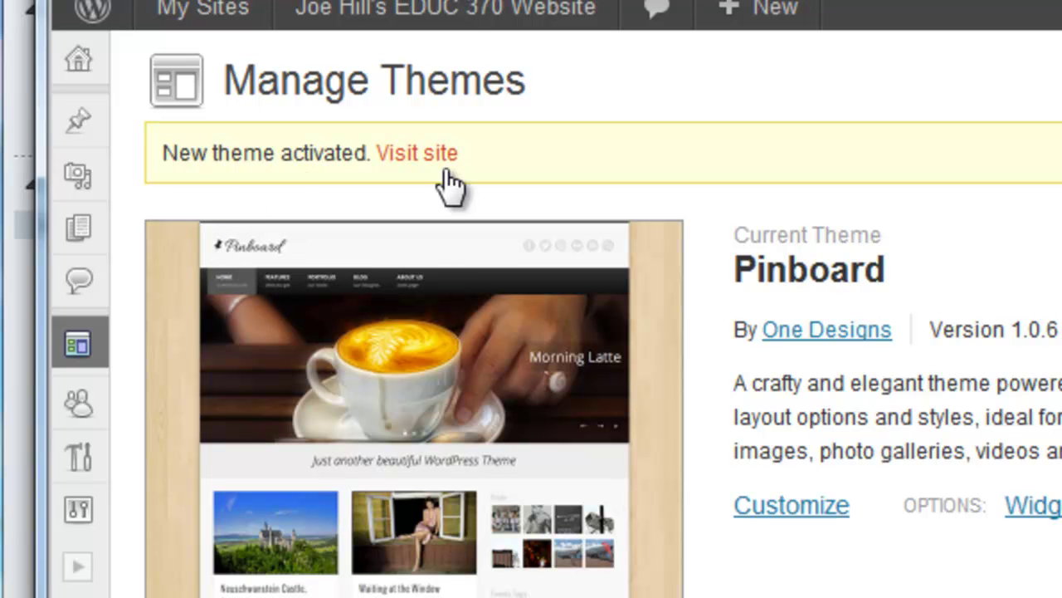
{"action": "left_click", "coordinate": [419, 157]}
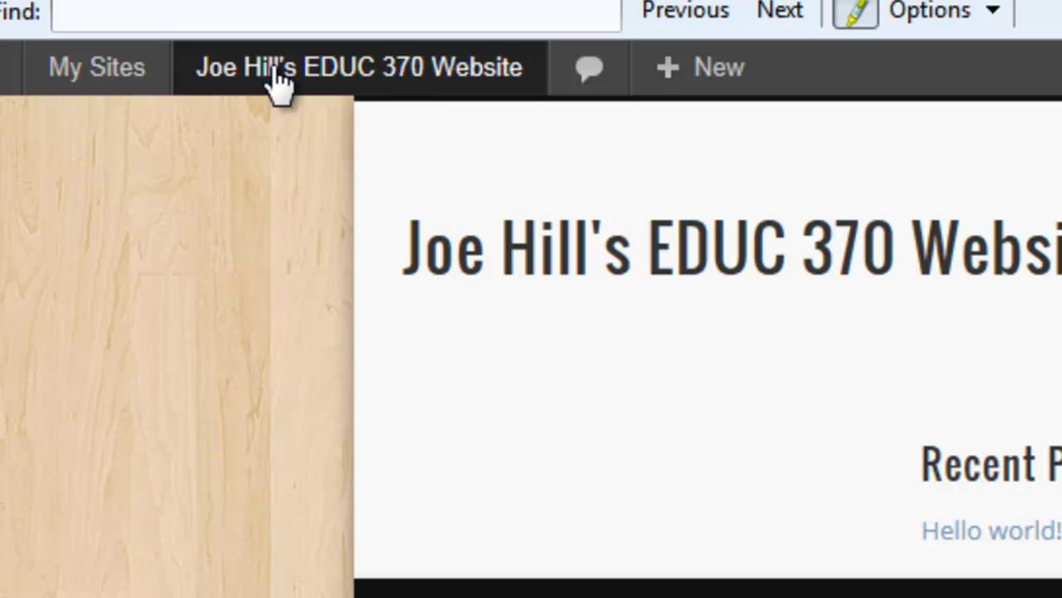
{"action": "mouse_move", "coordinate": [263, 70]}
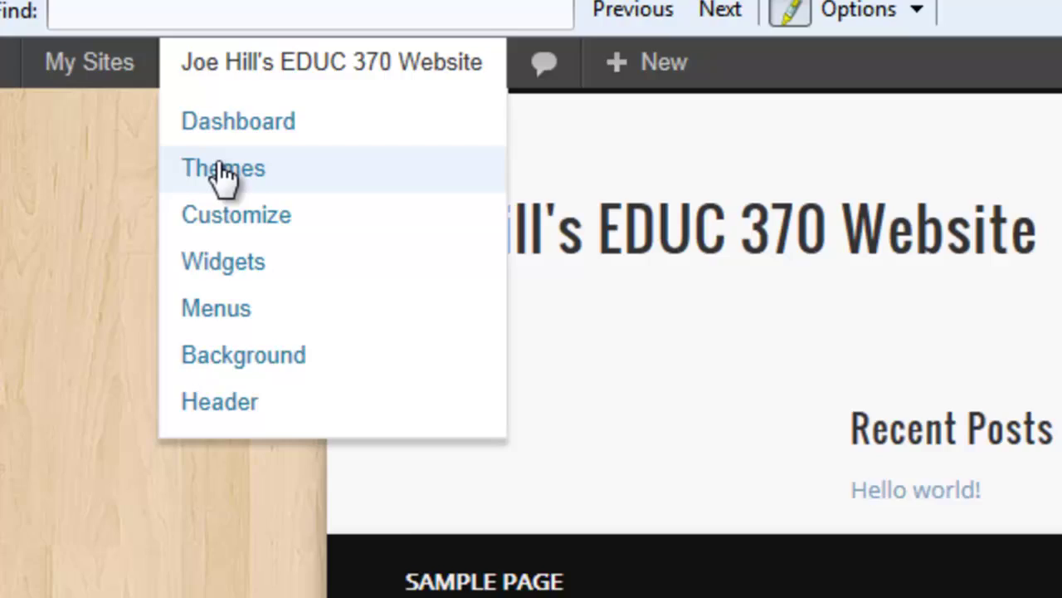
Step: Replace Pinboard with the Twenty Eleven theme and view the live front page
{"action": "left_click", "coordinate": [223, 170]}
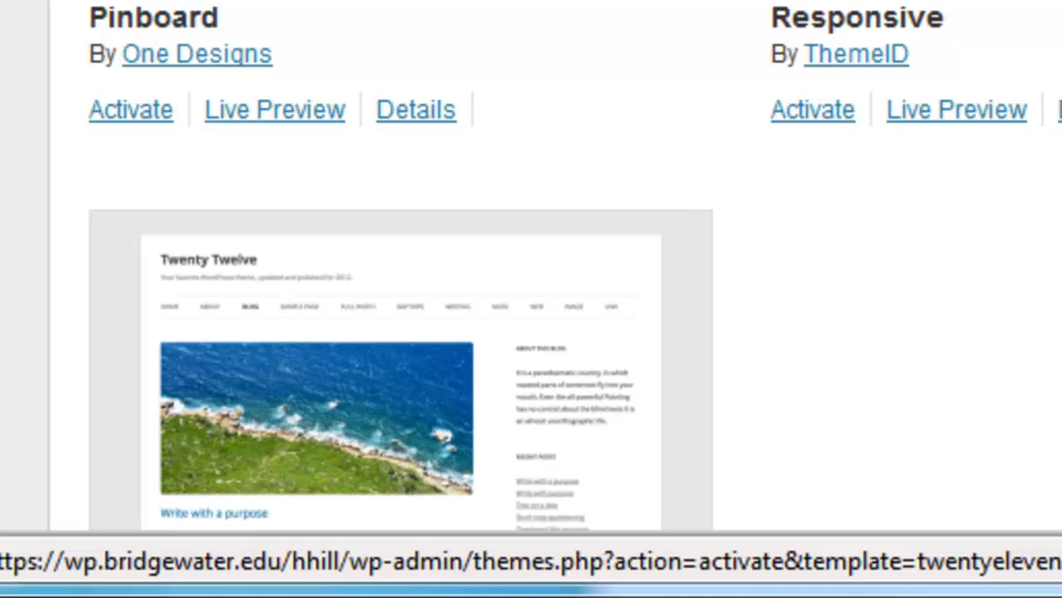
{"action": "scroll", "coordinate": [532, 274], "scroll_direction": "up", "scroll_amount": 4}
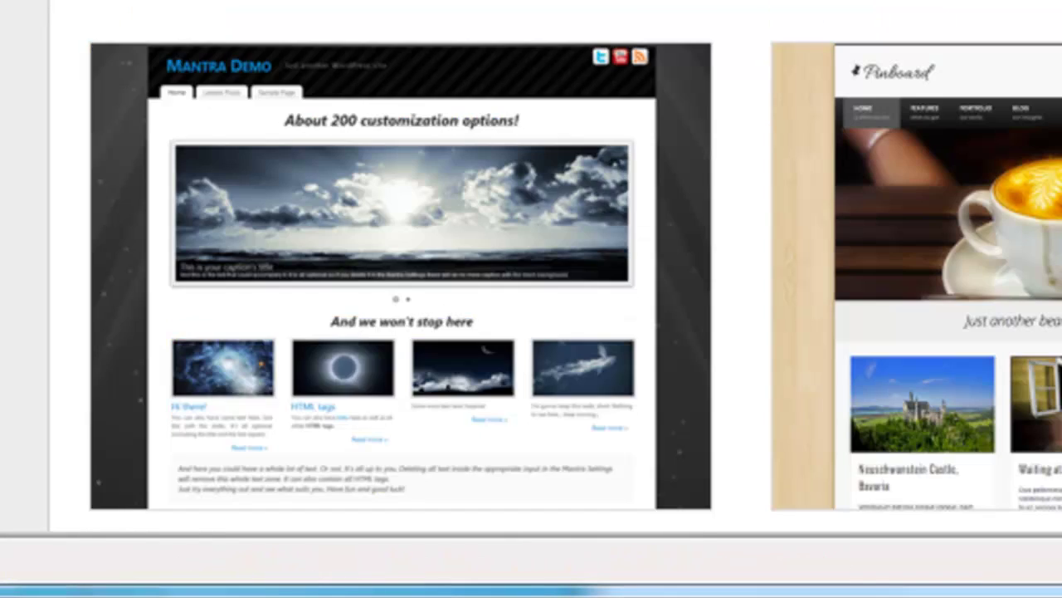
{"action": "scroll", "coordinate": [946, 570], "scroll_direction": "up", "scroll_amount": 10}
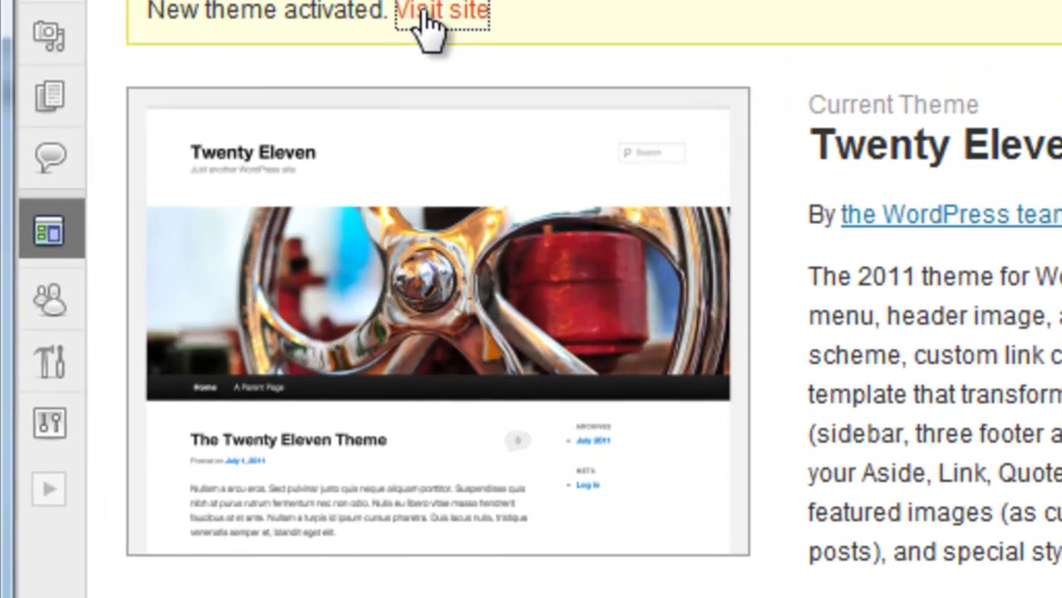
{"action": "left_click", "coordinate": [439, 11]}
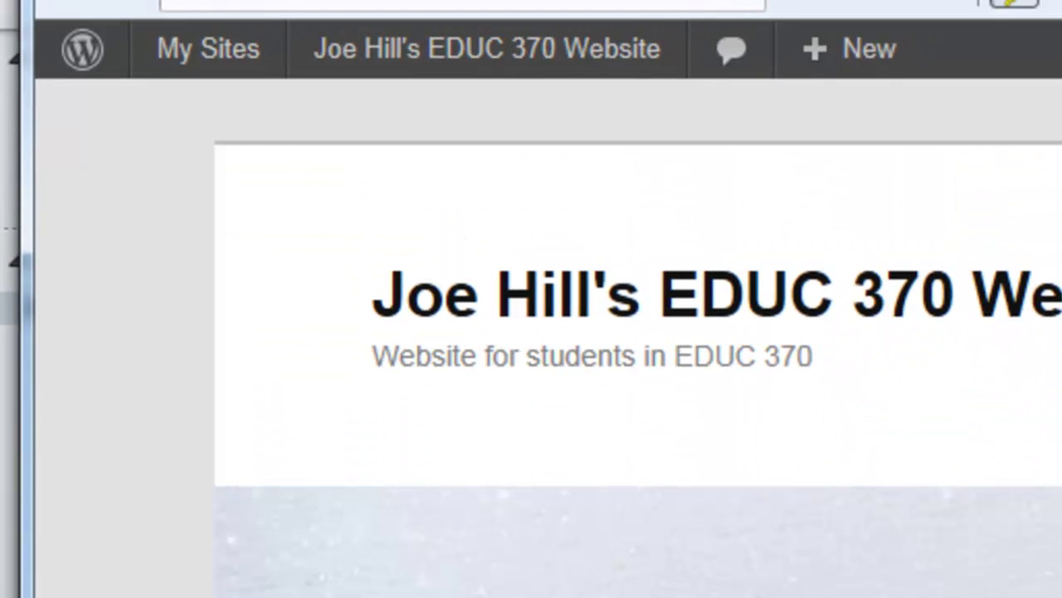
Step: Scroll the Twenty Eleven front page past the snowy willow header and 'Hello world!' post
{"action": "scroll", "coordinate": [590, 557], "scroll_direction": "down", "scroll_amount": 3}
{"action": "scroll", "coordinate": [528, 498], "scroll_direction": "up", "scroll_amount": 3}
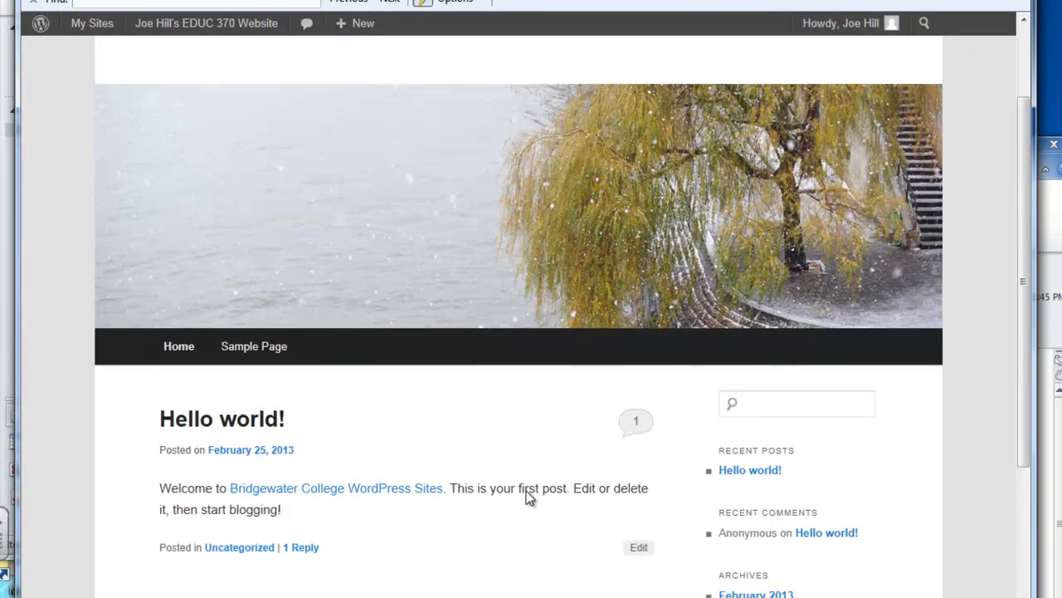